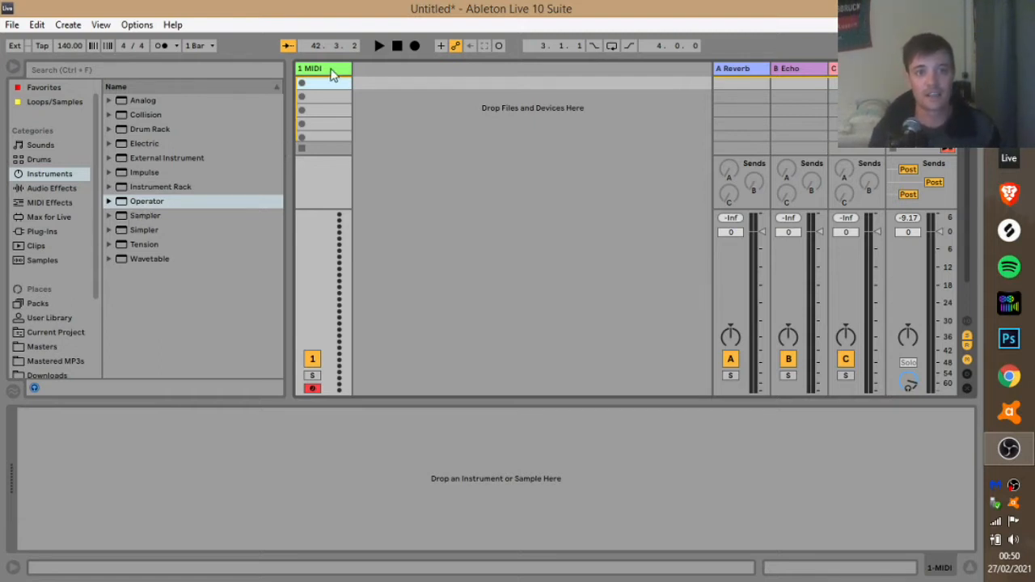
# Select Operator in the browser's Instruments list.
pyautogui.click(153, 202)
# Load Operator onto the 1 MIDI track, create an empty clip in the first slot, and show C0–C1.
pyautogui.moveTo(154, 202); pyautogui.dragTo(323, 111)
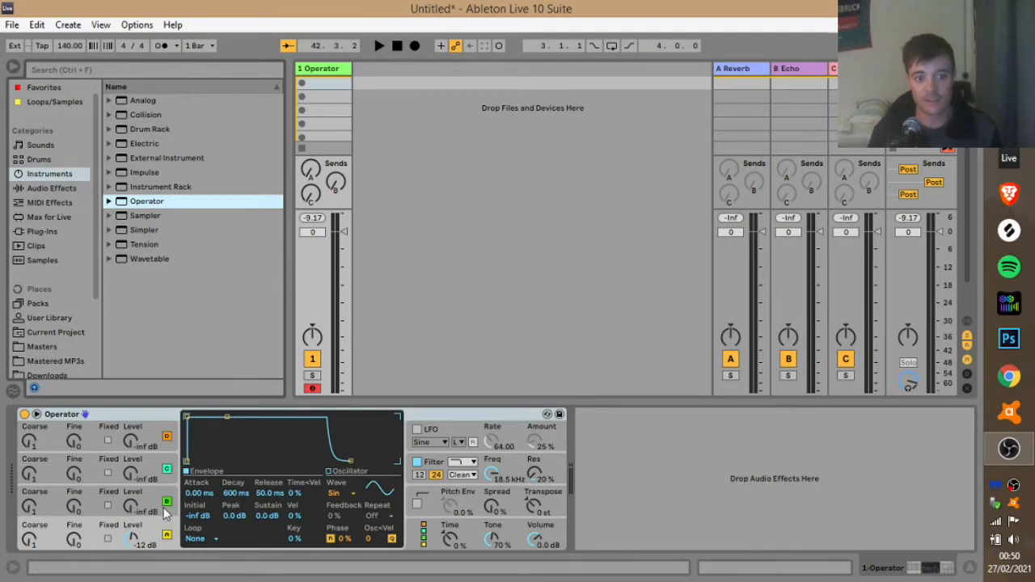
pyautogui.doubleClick(325, 82)
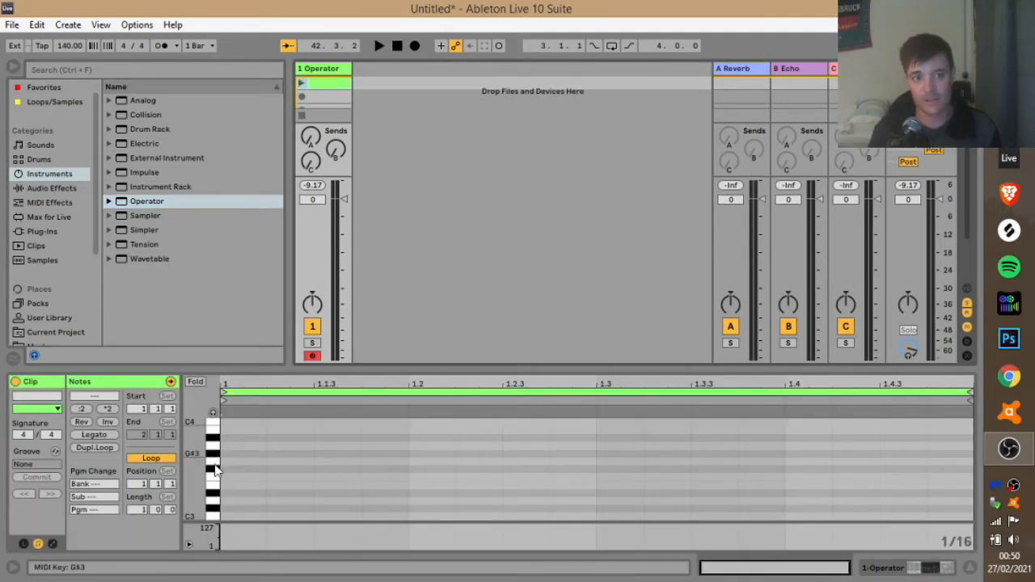
pyautogui.moveTo(194, 467); pyautogui.dragTo(192, 182)
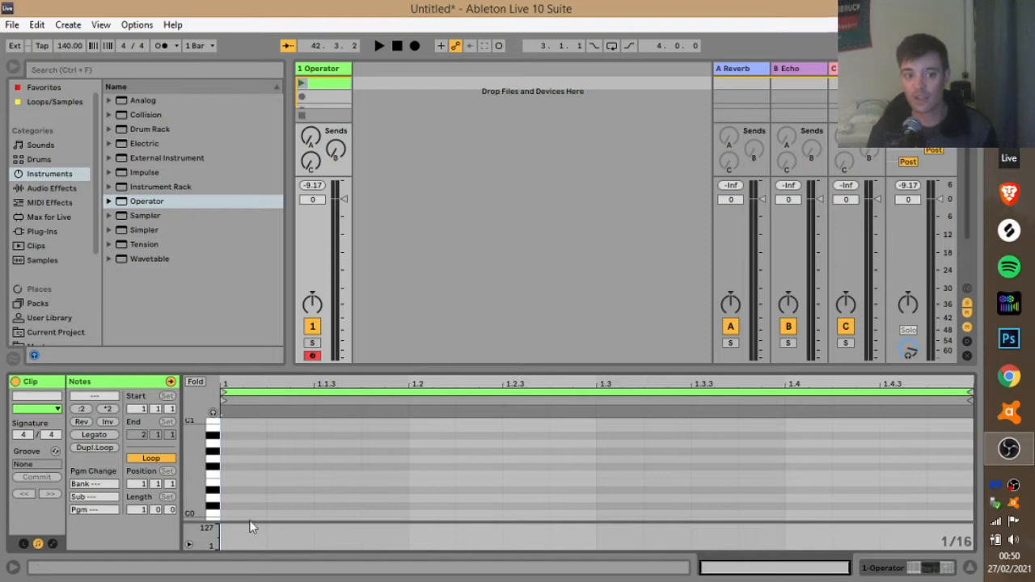
# Draw a half-beat G0 note at 1.1.1 and duplicate it onto the following beats with Ctrl+D.
pyautogui.doubleClick(232, 463)
pyautogui.moveTo(266, 460); pyautogui.dragTo(334, 453)
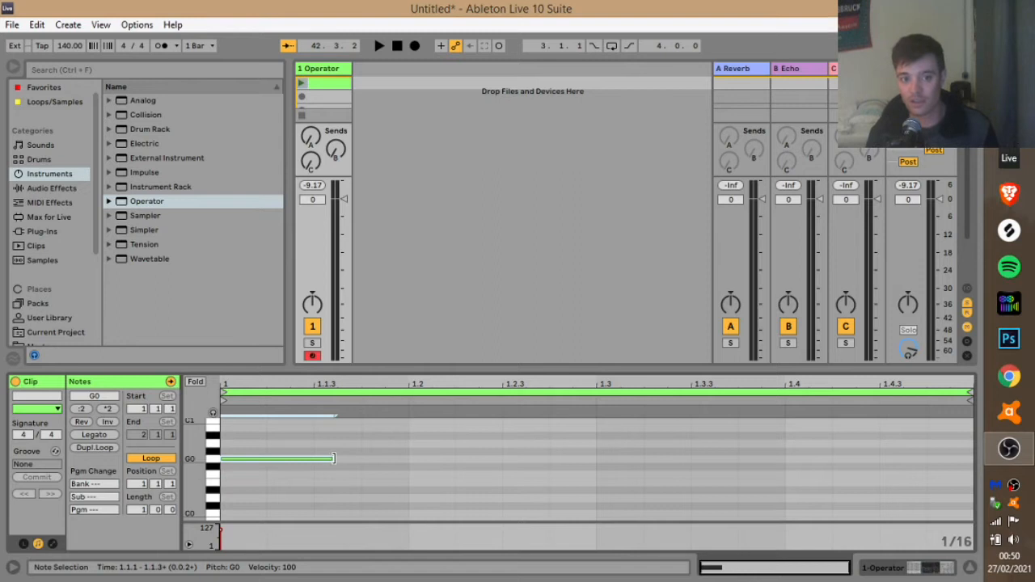
pyautogui.moveTo(332, 459)
pyautogui.mouseDown()
pyautogui.moveTo(284, 458)
pyautogui.moveTo(665, 469)
pyautogui.moveTo(922, 444)
pyautogui.moveTo(277, 462)
pyautogui.moveTo(356, 473)
pyautogui.moveTo(377, 471)
pyautogui.moveTo(310, 469)
pyautogui.moveTo(377, 464)
pyautogui.moveTo(297, 459)
pyautogui.moveTo(951, 462)
pyautogui.moveTo(335, 463)
pyautogui.moveTo(320, 477)
pyautogui.mouseUp()
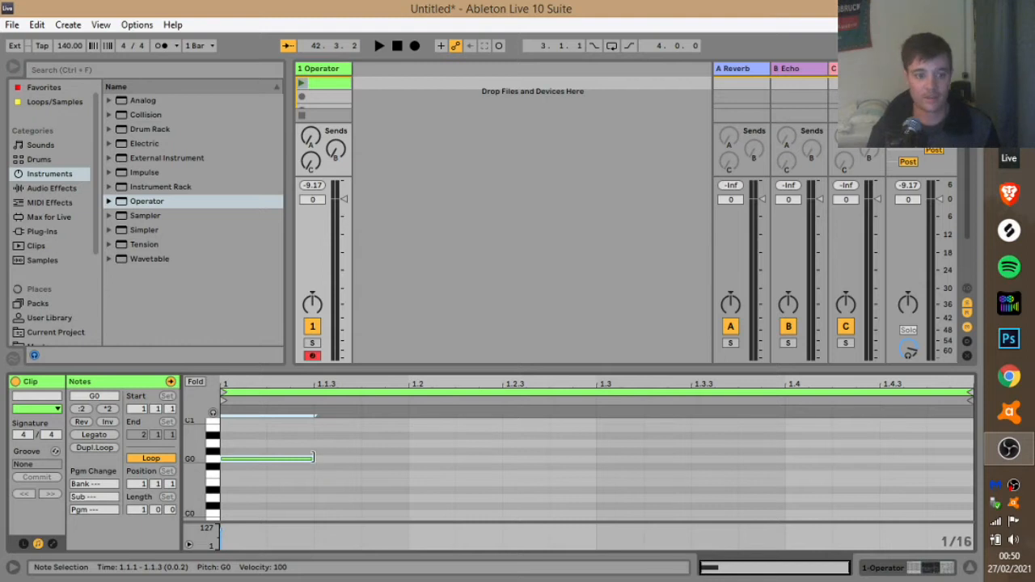
pyautogui.moveTo(313, 457); pyautogui.dragTo(580, 473)
pyautogui.moveTo(494, 444); pyautogui.dragTo(338, 458)
pyautogui.hotkey('ctrl', 'd')
pyautogui.hotkey('ctrl', 'd')
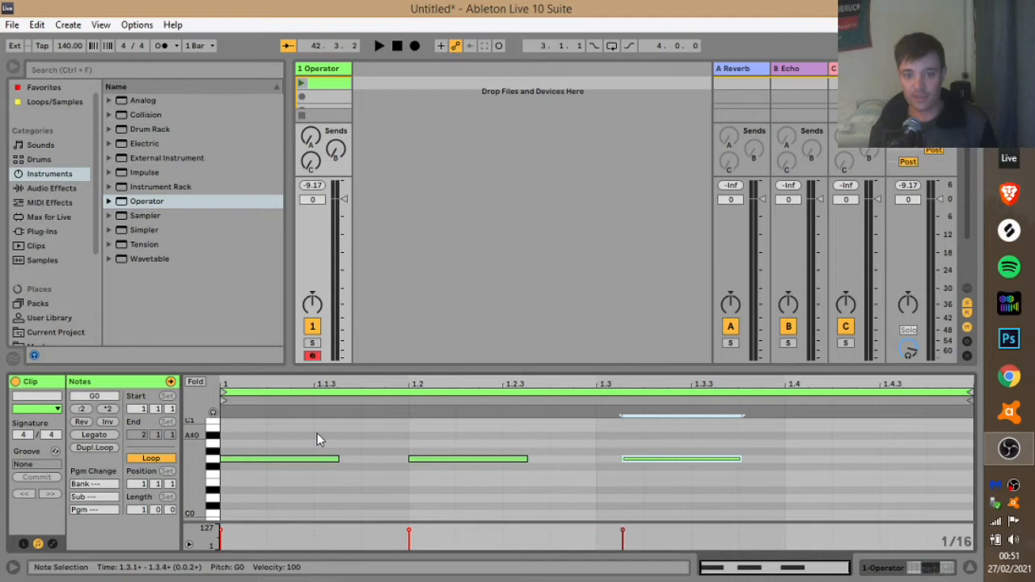
pyautogui.hotkey('ctrl', 'd')
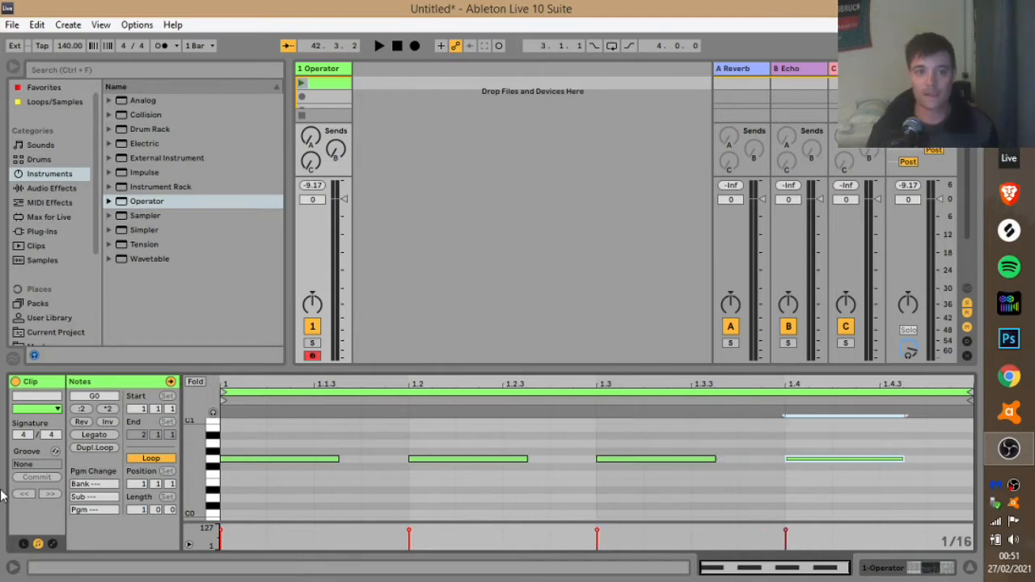
# Play the G0 clip and set Operator's global volume to 4.4 dB.
pyautogui.click(302, 85)
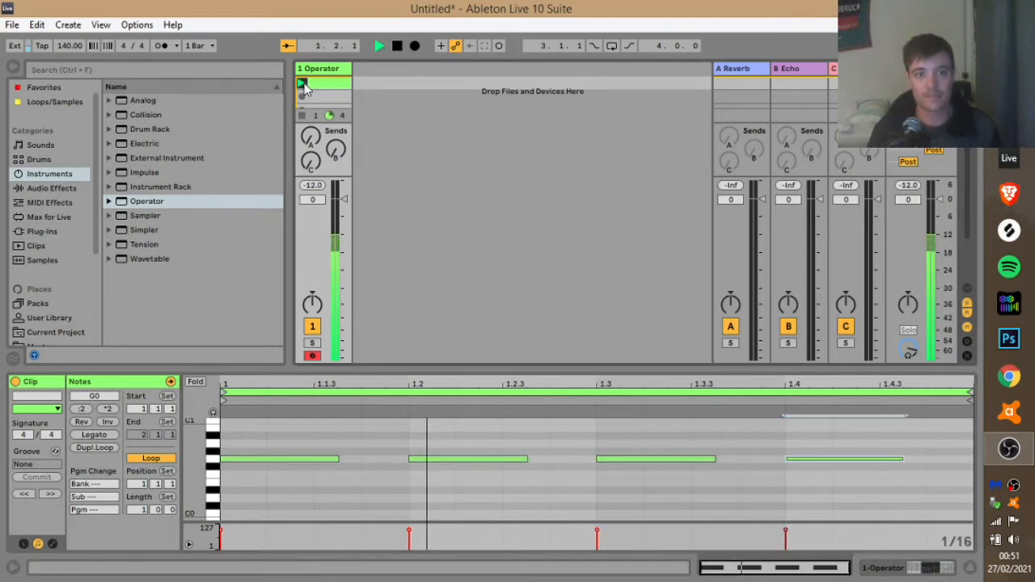
pyautogui.doubleClick(326, 67)
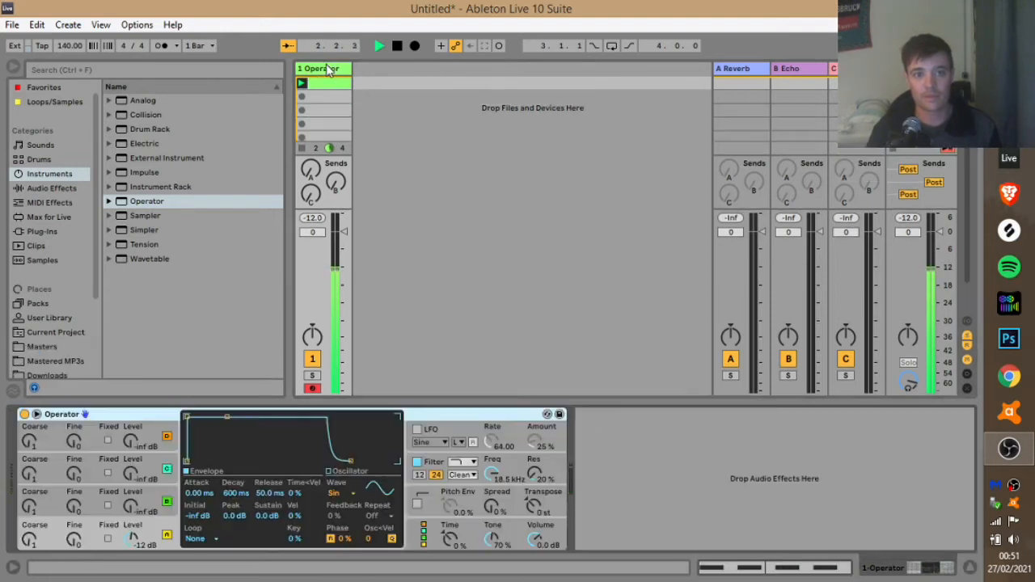
pyautogui.click(538, 542)
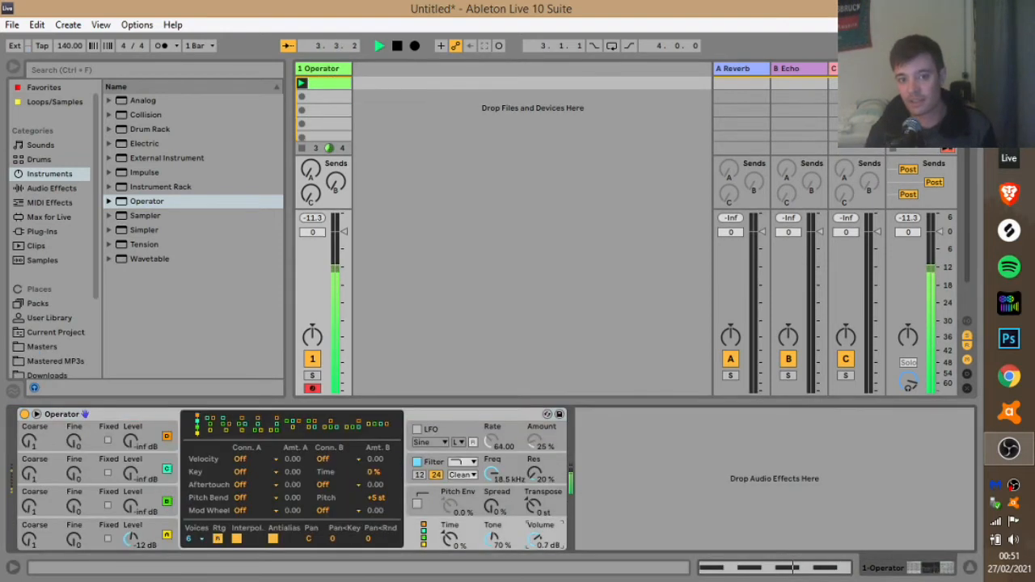
pyautogui.moveTo(538, 542); pyautogui.dragTo(538, 525)
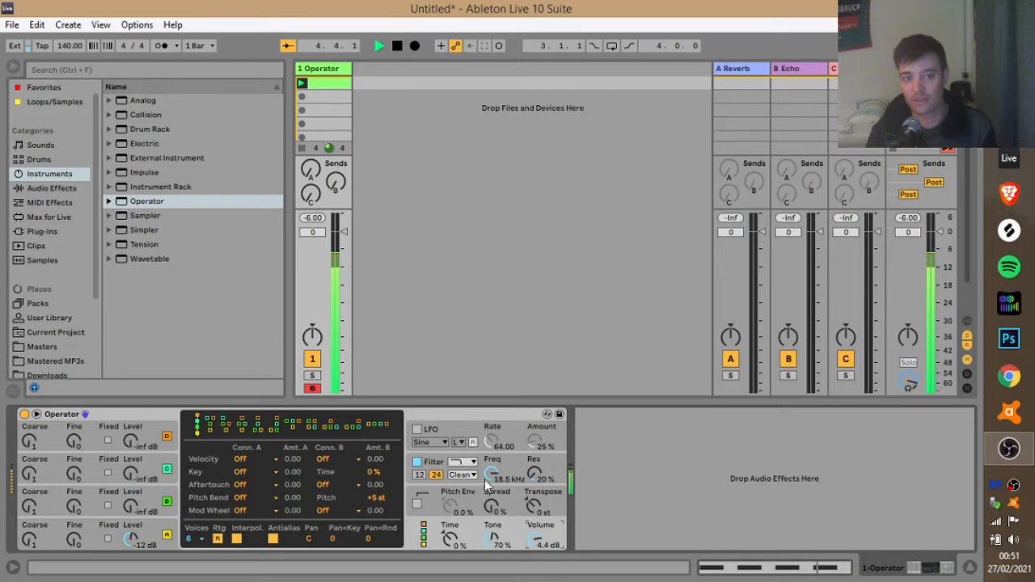
pyautogui.doubleClick(331, 70)
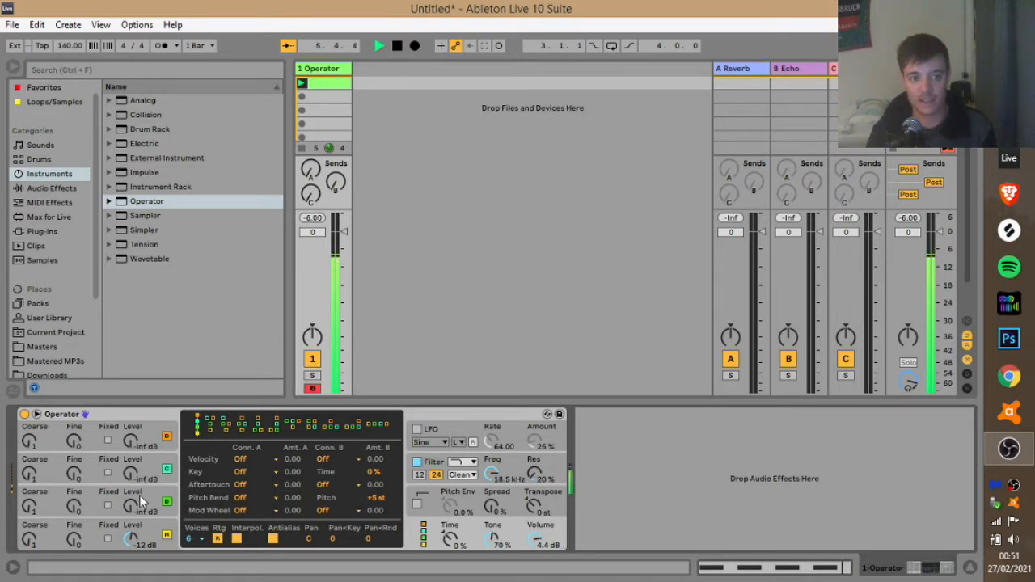
# View oscillator A's envelope, revisit the G0 clip, and bring the Operator device back into view.
pyautogui.click(167, 534)
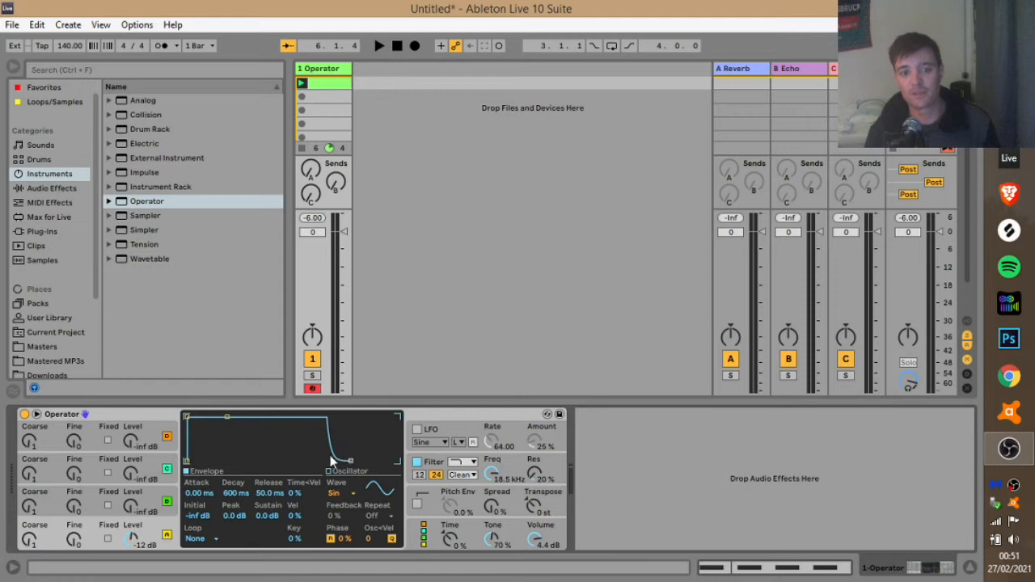
pyautogui.doubleClick(329, 84)
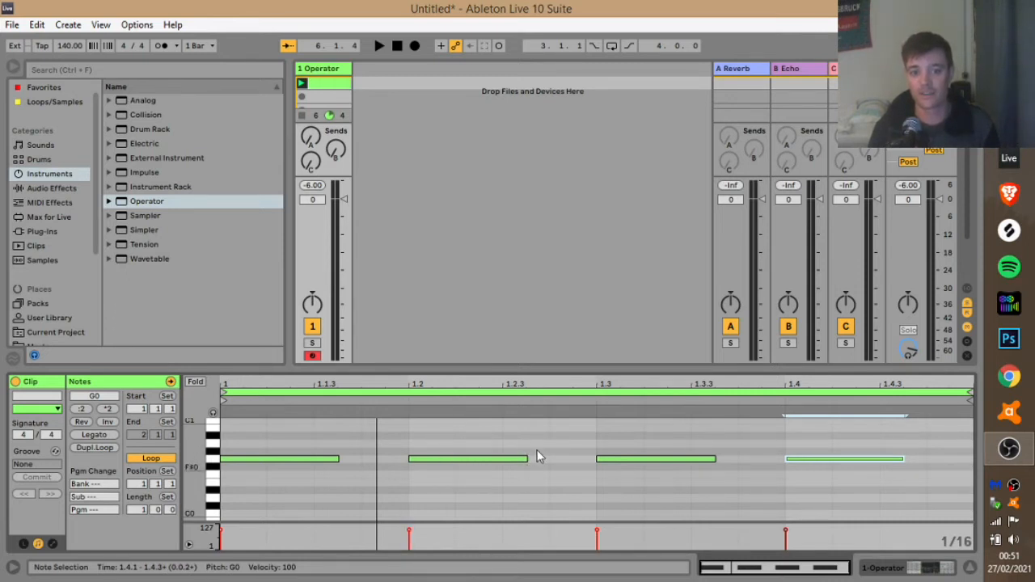
pyautogui.click(329, 71)
pyautogui.click(329, 71)
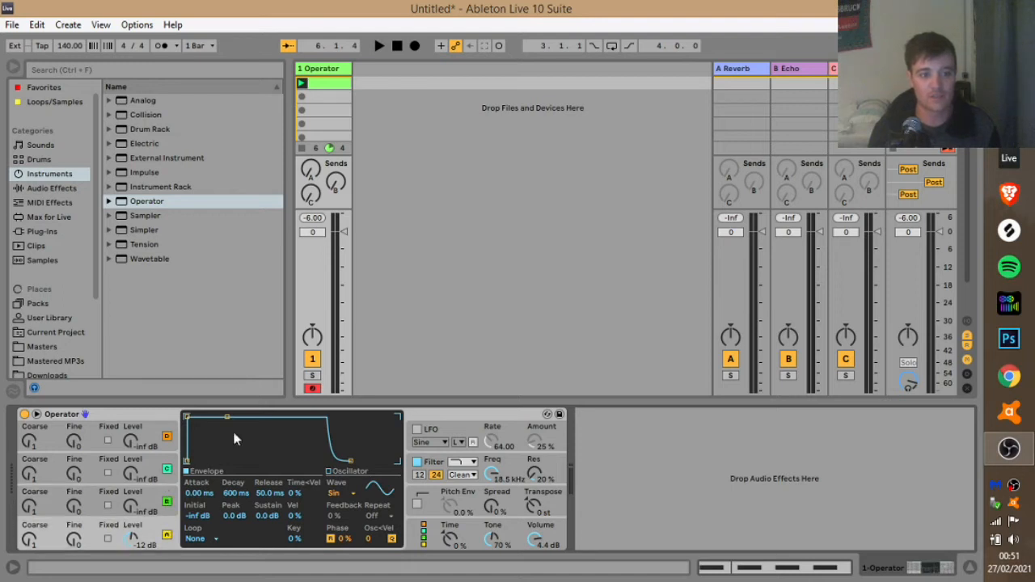
# Set oscillator A's attack to 7.97 ms, auditioning the change with Space.
pyautogui.moveTo(189, 421); pyautogui.dragTo(188, 451)
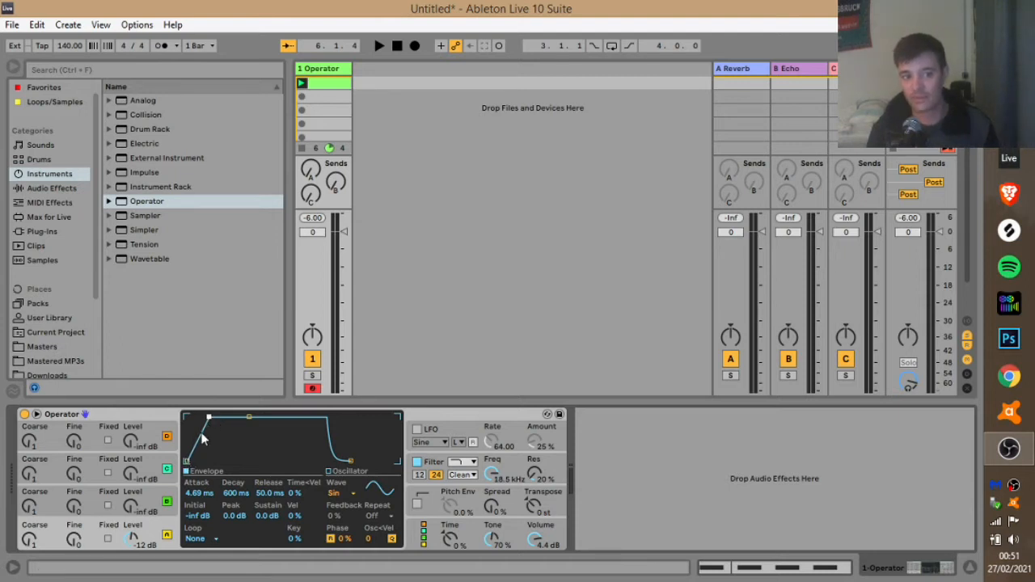
pyautogui.moveTo(209, 418); pyautogui.dragTo(209, 418)
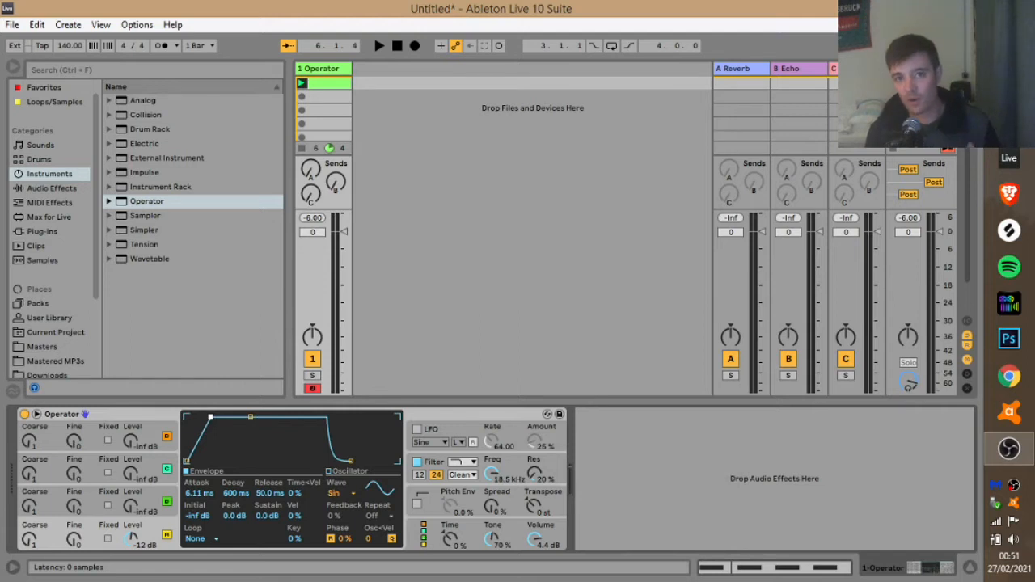
pyautogui.moveTo(210, 417); pyautogui.dragTo(210, 418)
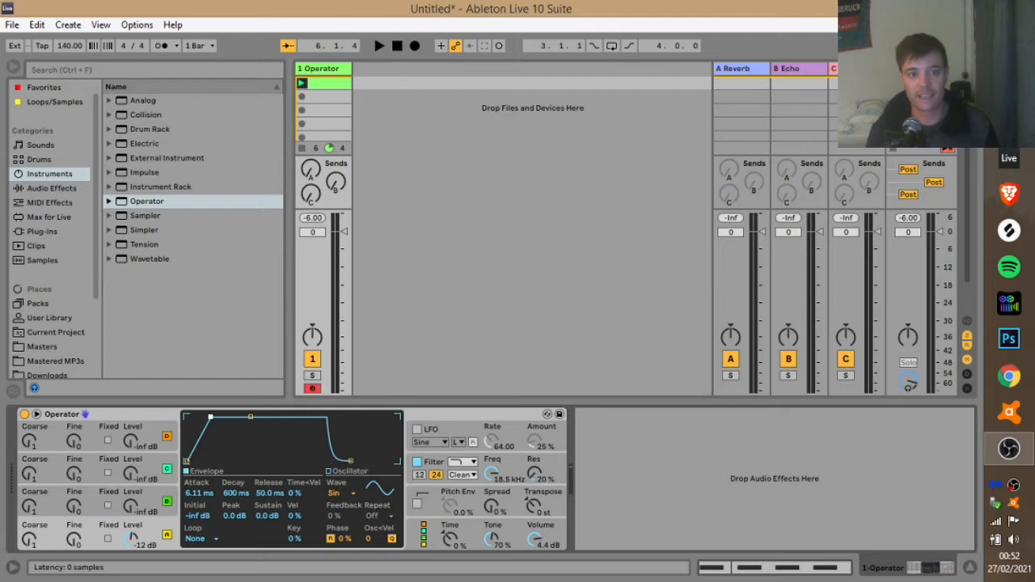
pyautogui.press('space')
pyautogui.moveTo(210, 417); pyautogui.dragTo(211, 417)
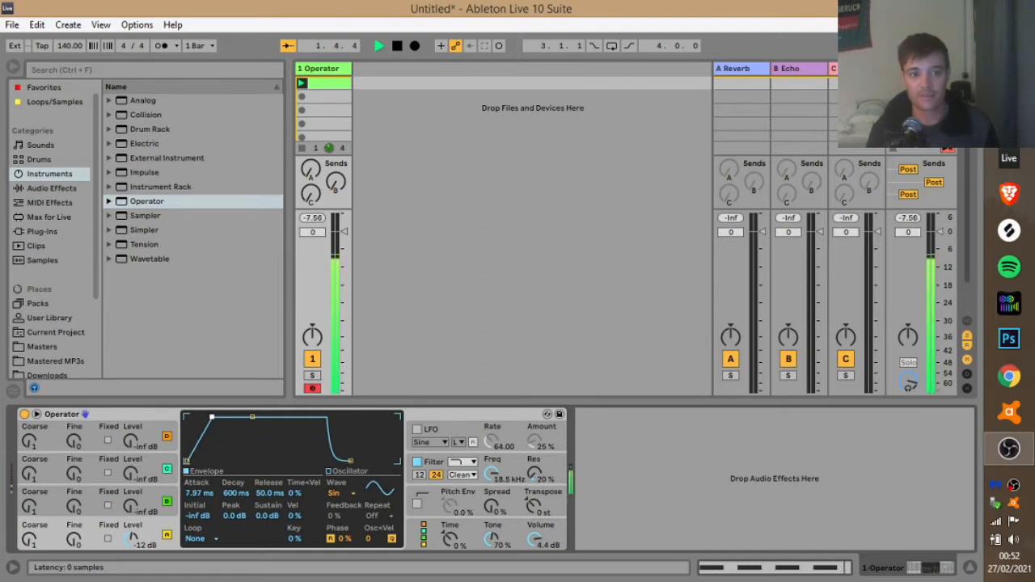
pyautogui.press('space')
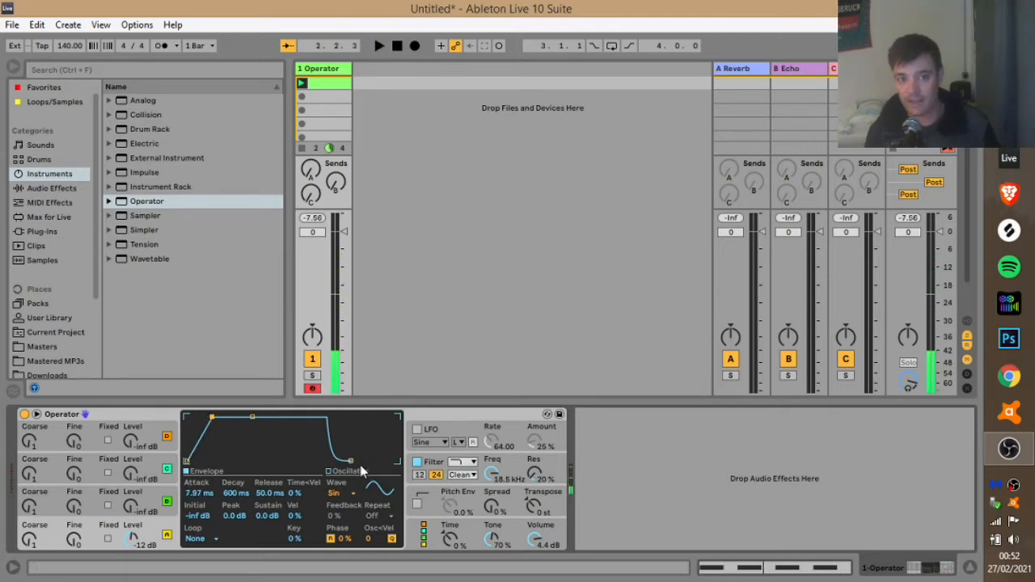
# Set oscillator A's release to 245 ms while auditioning, and bring up oscillator B's envelope.
pyautogui.moveTo(350, 460); pyautogui.dragTo(325, 460)
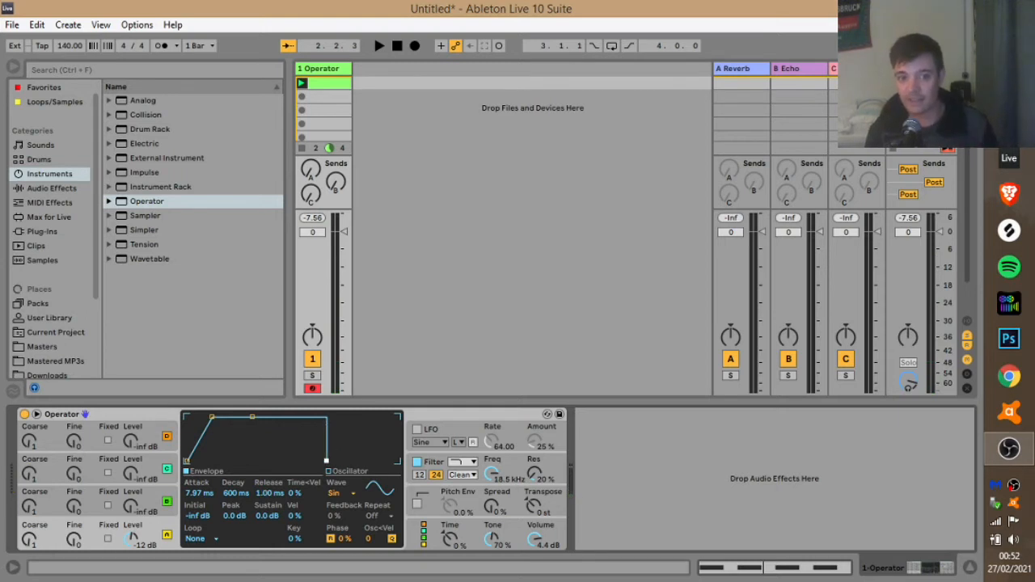
pyautogui.press('space')
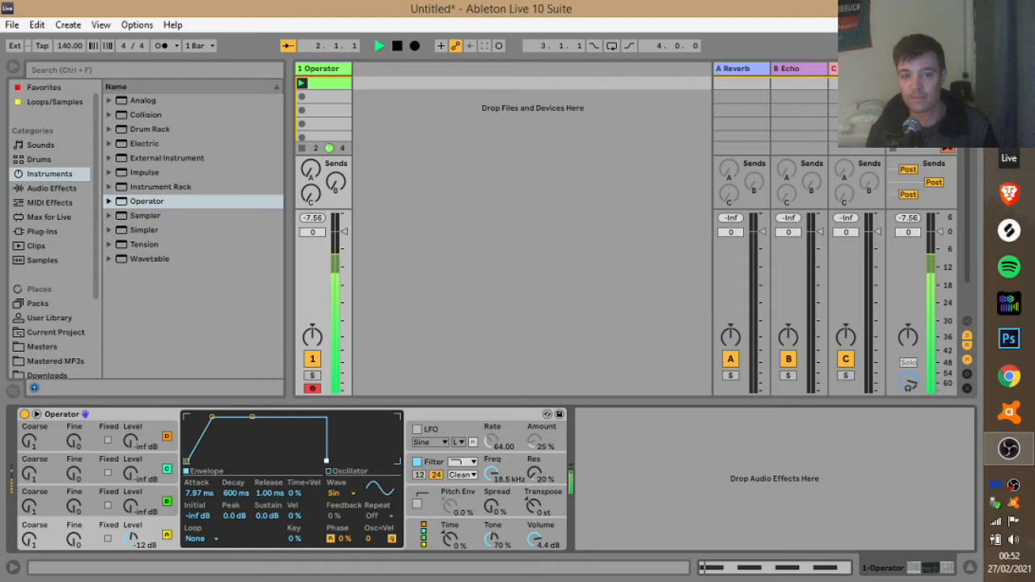
pyautogui.moveTo(326, 460); pyautogui.dragTo(362, 462)
pyautogui.press('space')
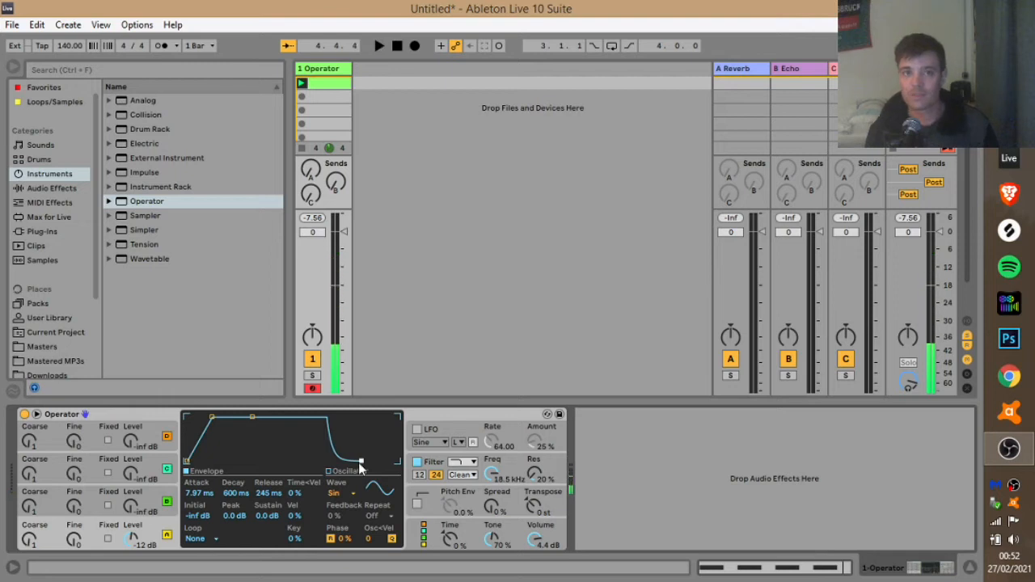
pyautogui.click(168, 499)
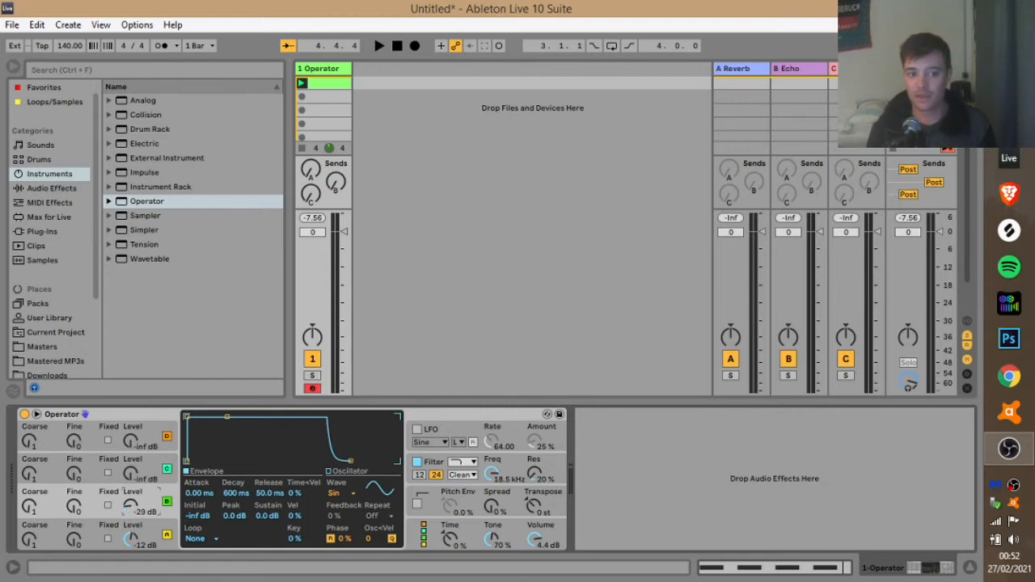
pyautogui.press('space')
pyautogui.moveTo(131, 505); pyautogui.dragTo(131, 498)
pyautogui.press('space')
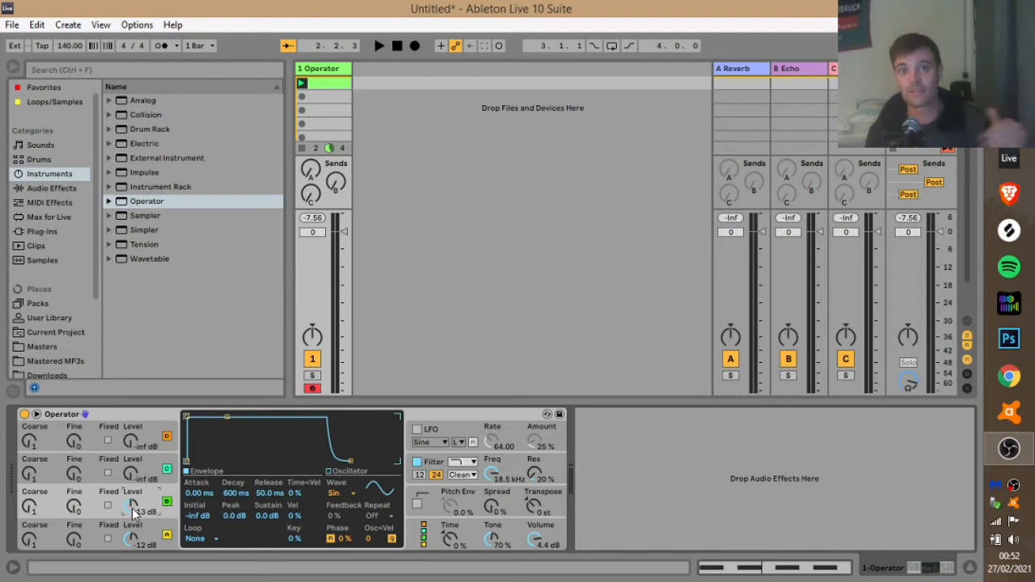
pyautogui.moveTo(131, 508); pyautogui.dragTo(132, 534)
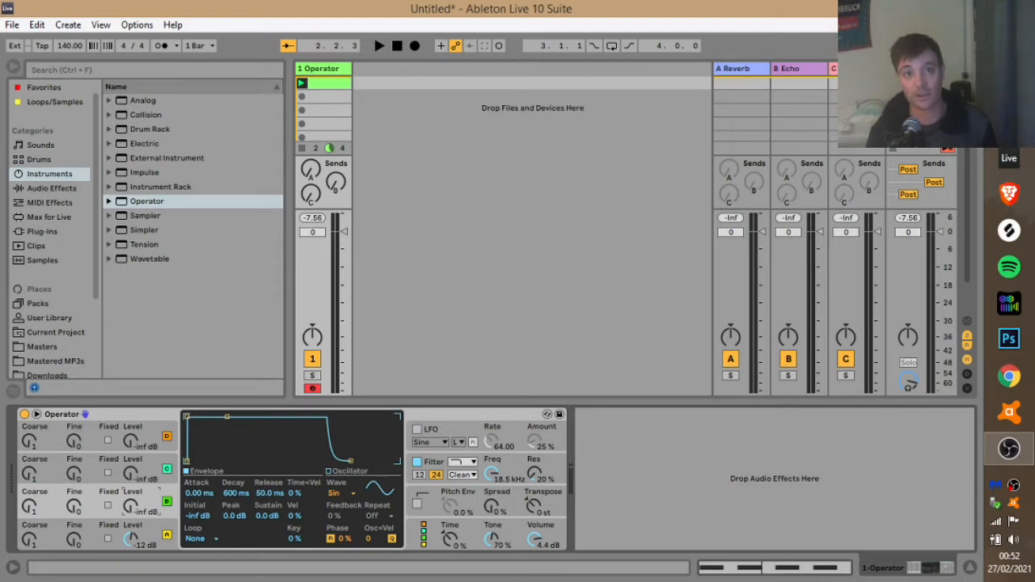
pyautogui.press('space')
pyautogui.moveTo(132, 508); pyautogui.dragTo(132, 529)
pyautogui.press('space')
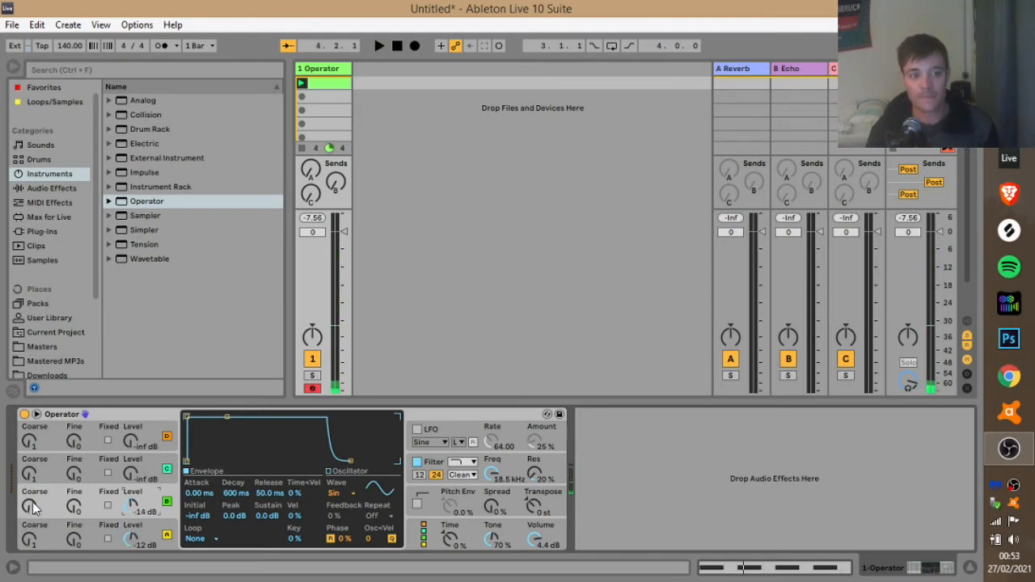
pyautogui.press('space')
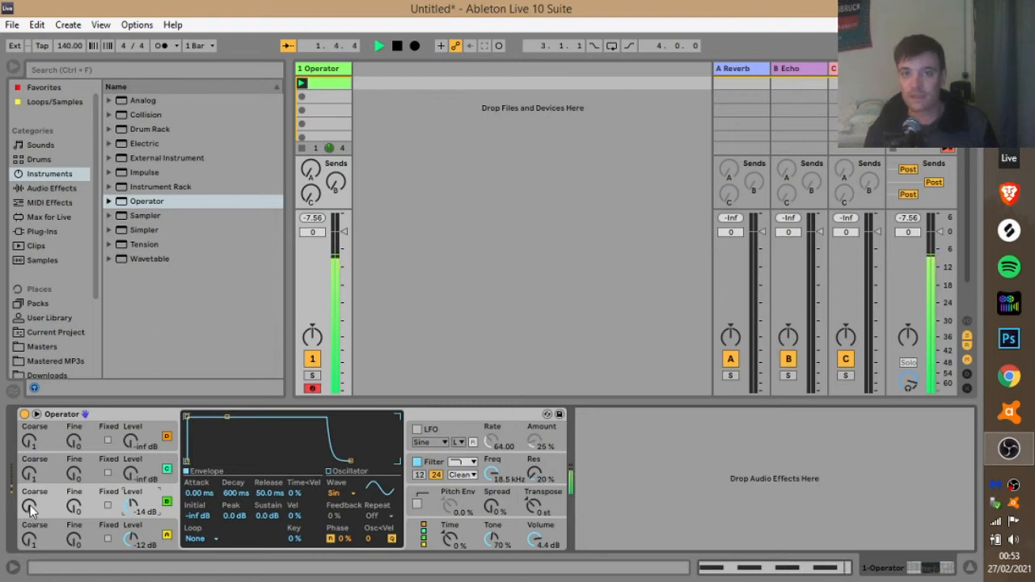
pyautogui.press('space')
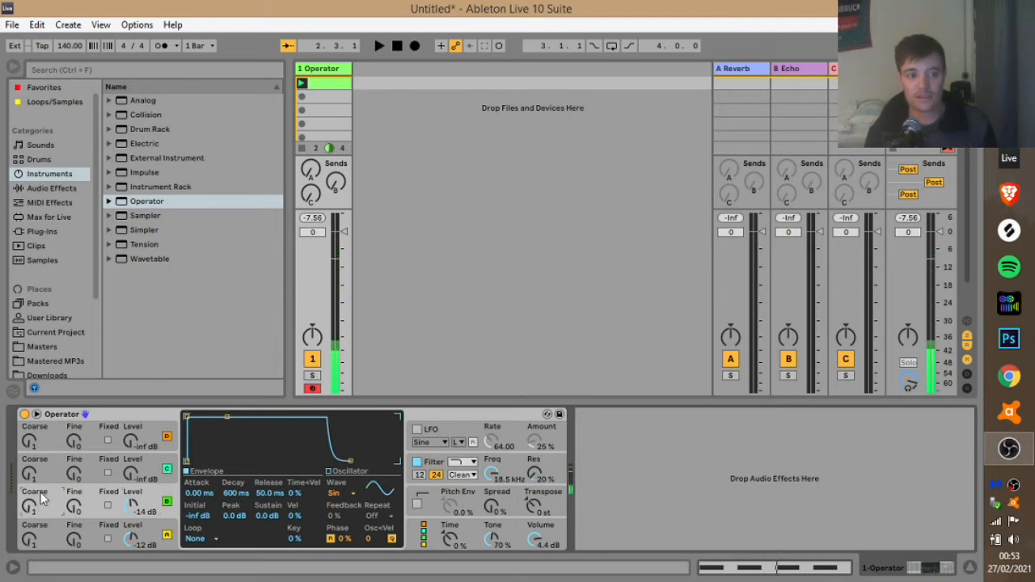
pyautogui.moveTo(30, 507); pyautogui.dragTo(29, 514)
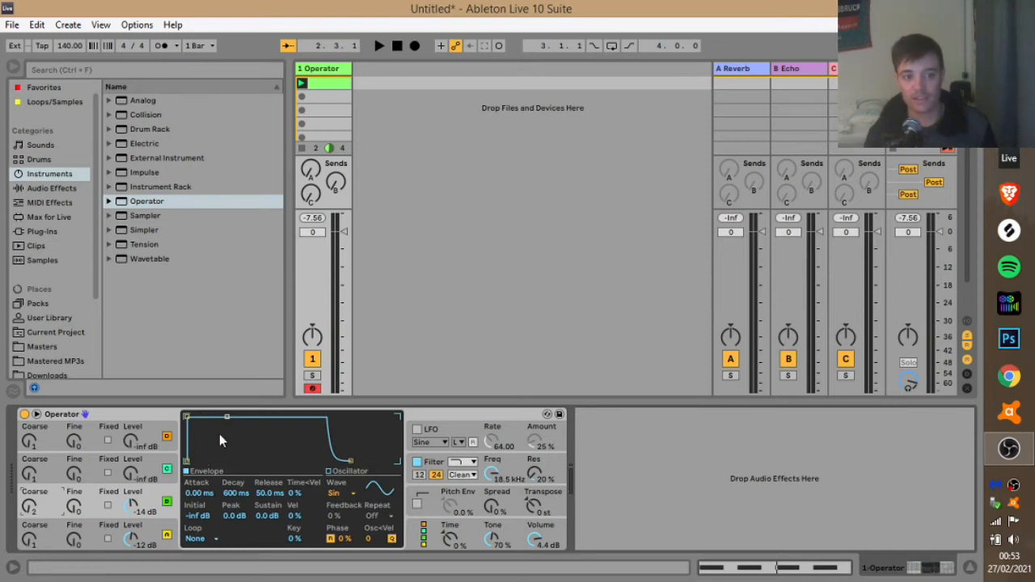
pyautogui.press('space')
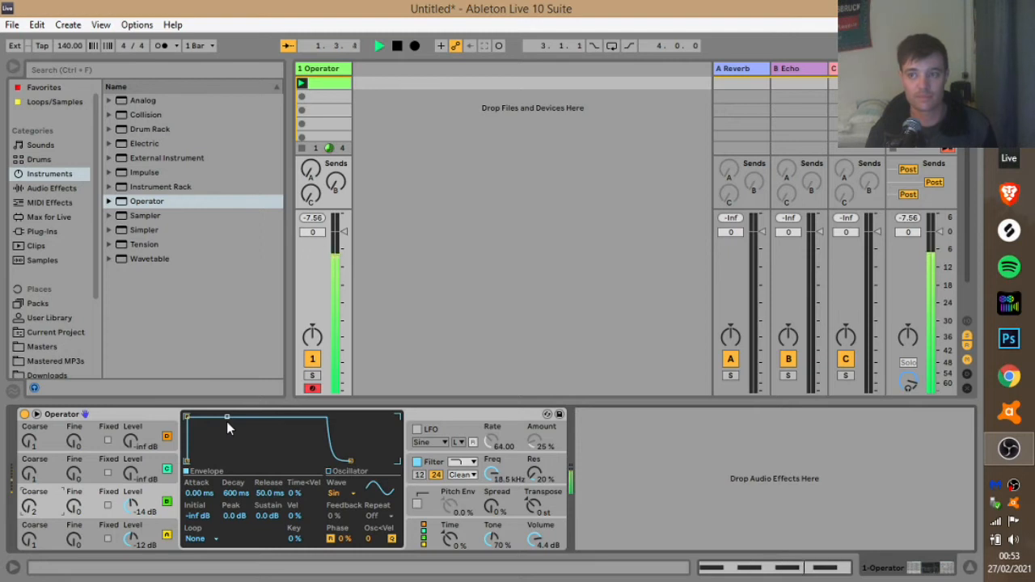
pyautogui.press('space')
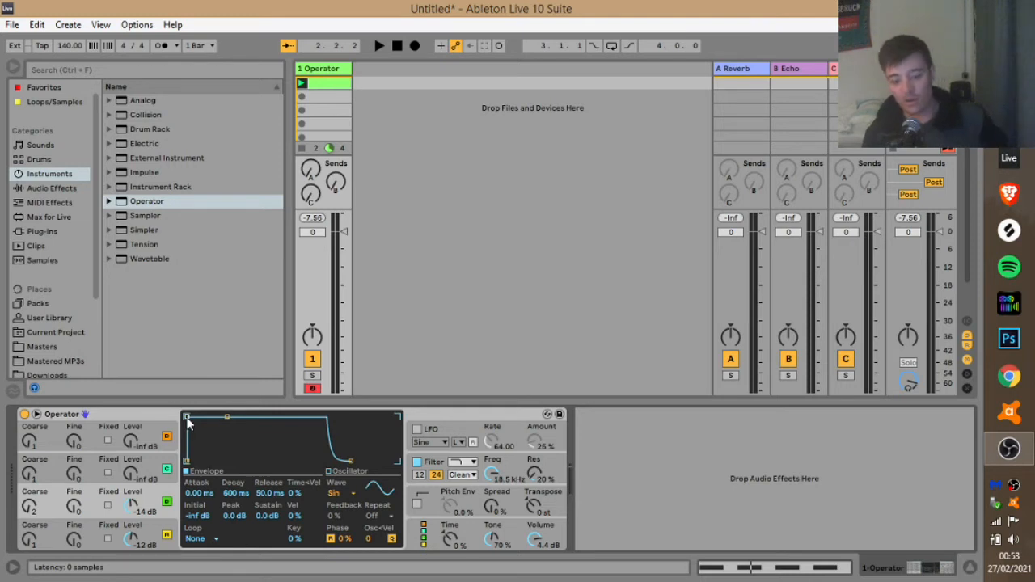
# Audition the patch and lengthen the envelope's attack to 169 ms.
pyautogui.press('space')
pyautogui.moveTo(187, 419); pyautogui.dragTo(227, 418)
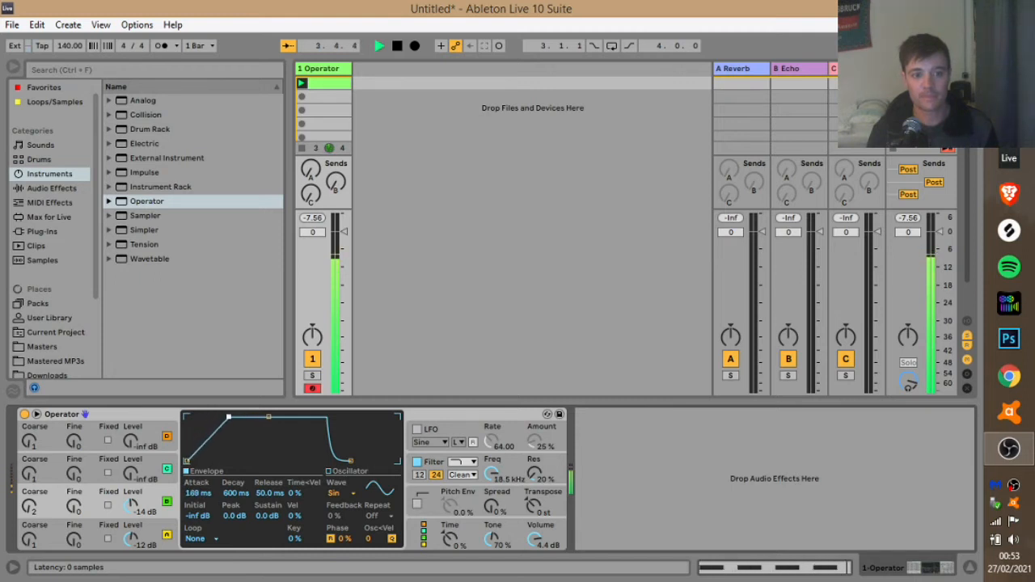
pyautogui.press('space')
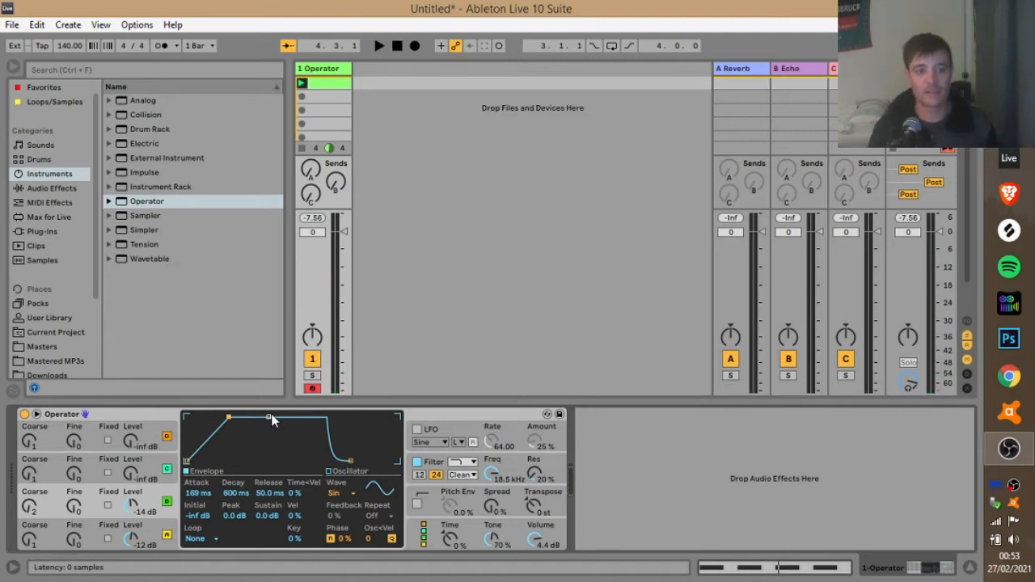
# Set the decay to 445 ms and drop the sustain to -inf dB for a pluck.
pyautogui.moveTo(271, 419)
pyautogui.mouseDown()
pyautogui.moveTo(280, 421)
pyautogui.moveTo(270, 417)
pyautogui.mouseUp()
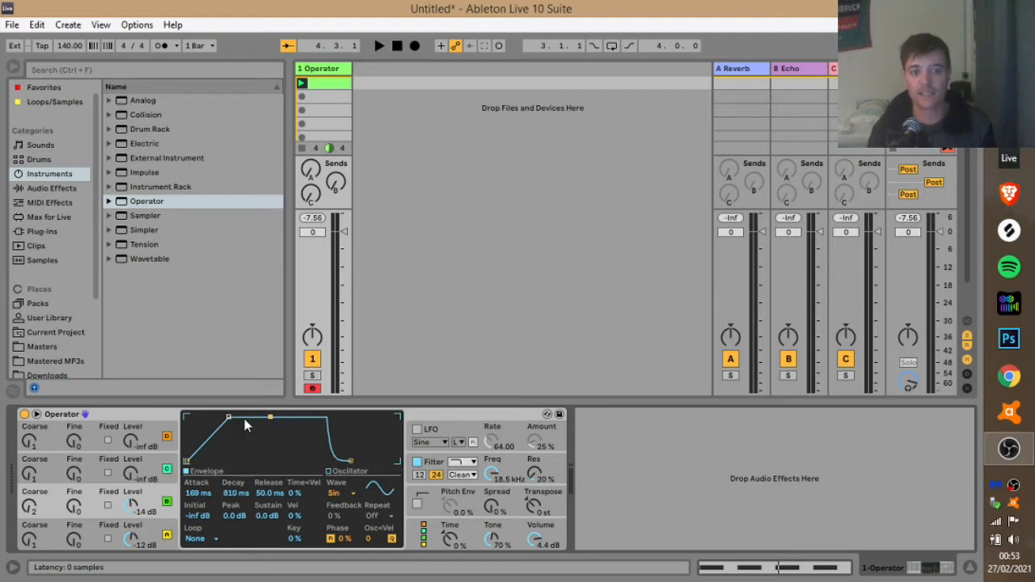
pyautogui.moveTo(269, 418); pyautogui.dragTo(266, 430)
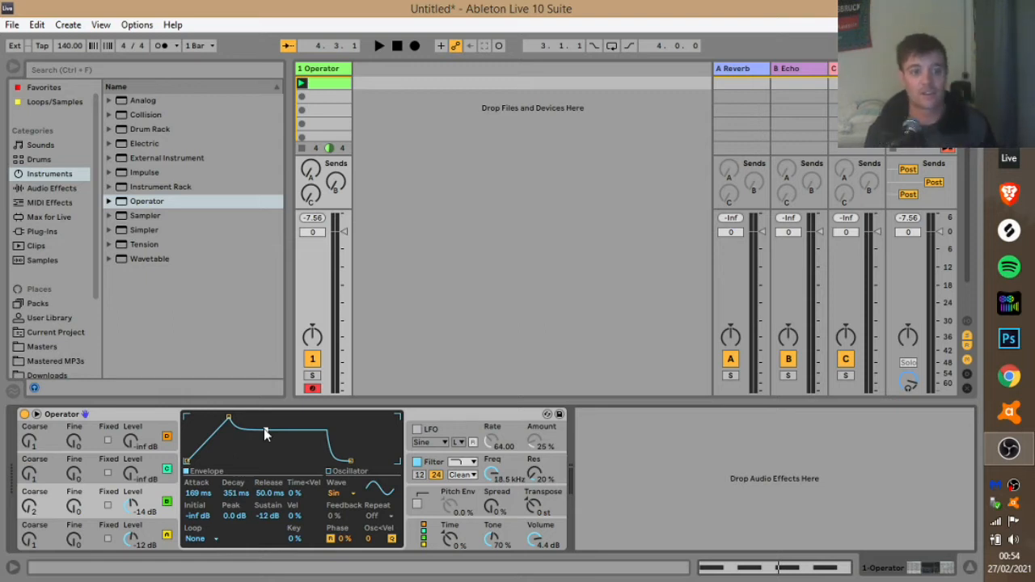
pyautogui.moveTo(264, 433); pyautogui.dragTo(266, 460)
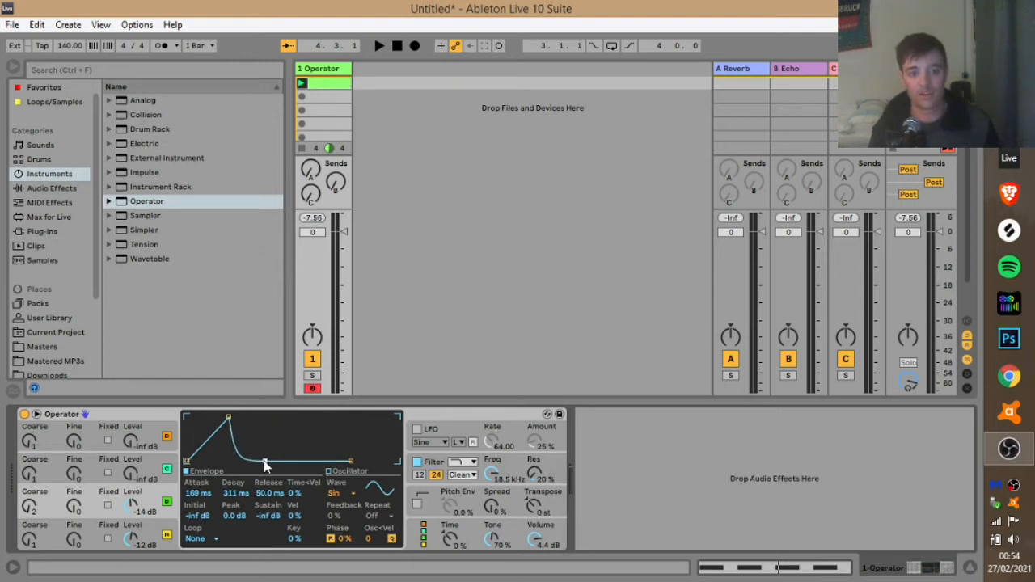
pyautogui.press('space')
pyautogui.moveTo(263, 460); pyautogui.dragTo(265, 417)
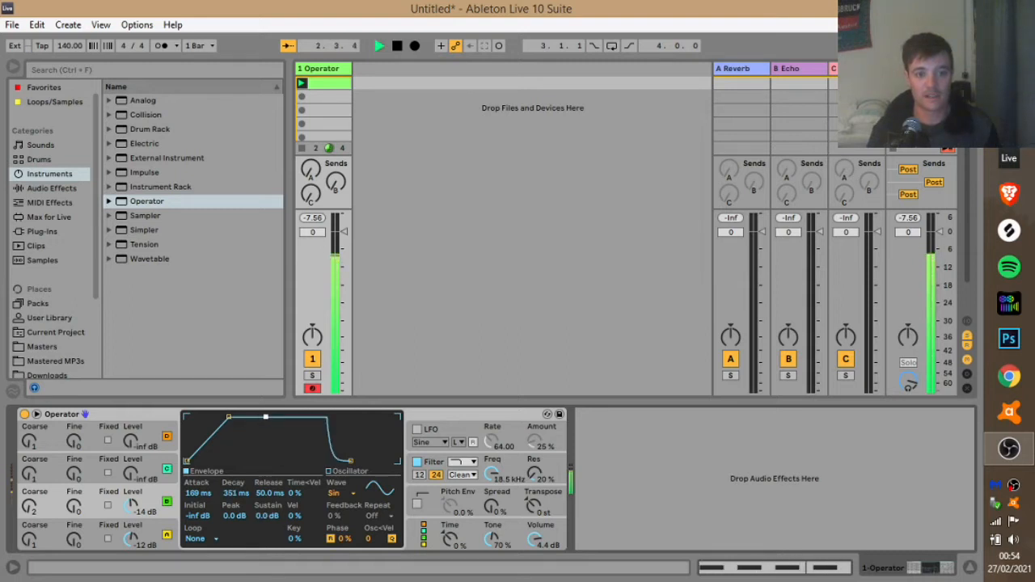
pyautogui.moveTo(266, 417); pyautogui.dragTo(267, 462)
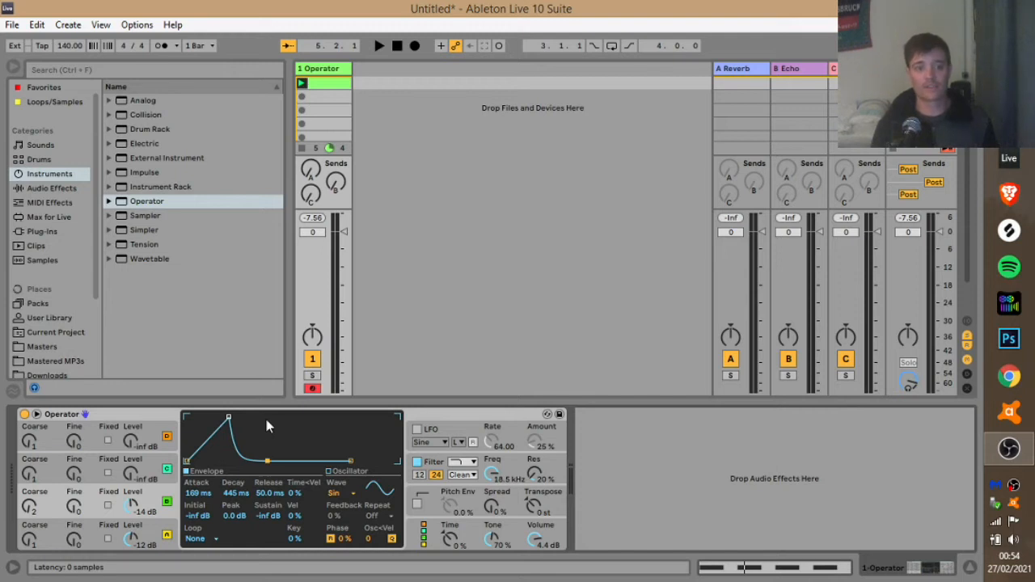
pyautogui.click(144, 461)
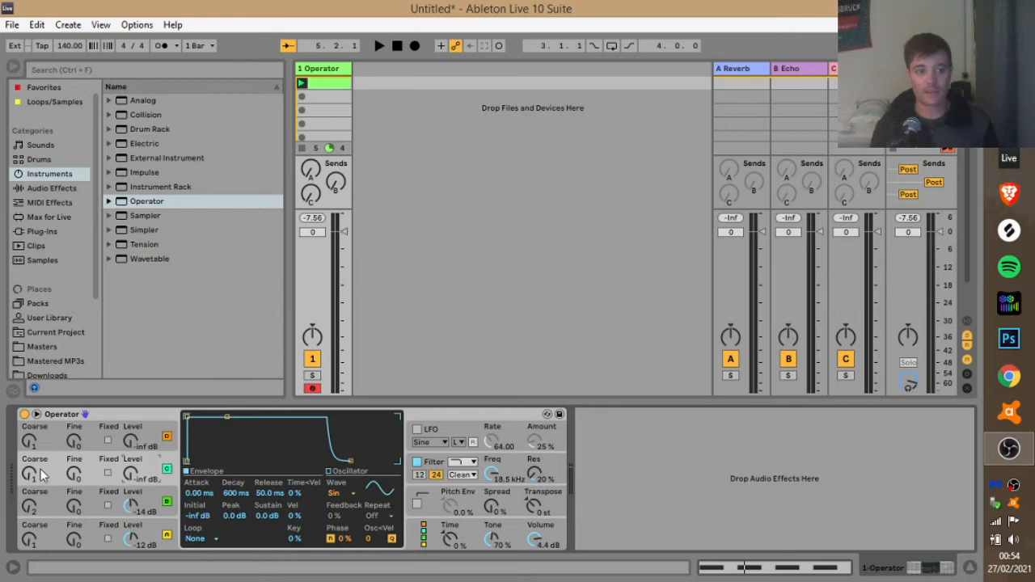
# Audition the patch and lengthen oscillator C's attack to 192 ms.
pyautogui.press('space')
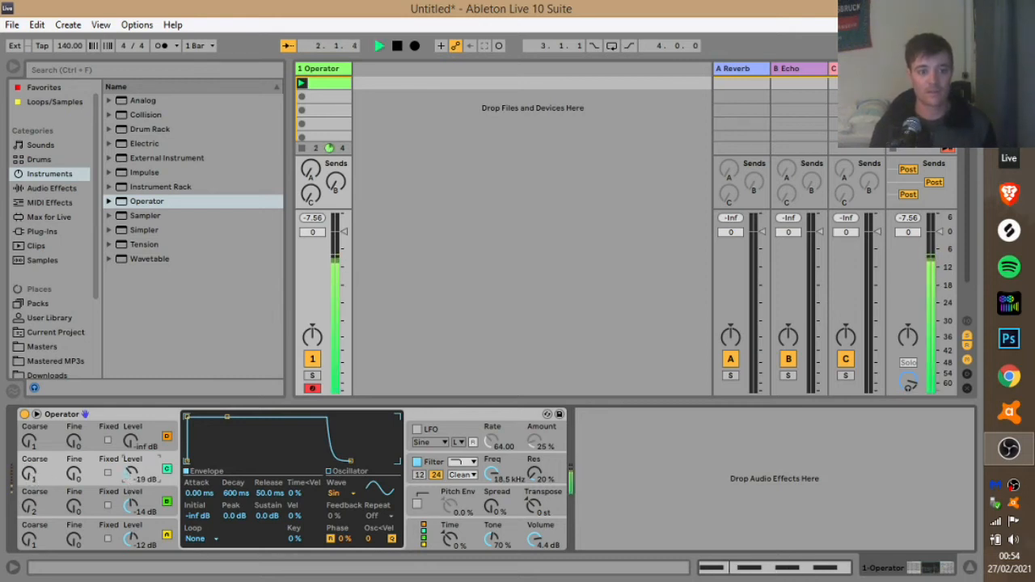
pyautogui.press('space')
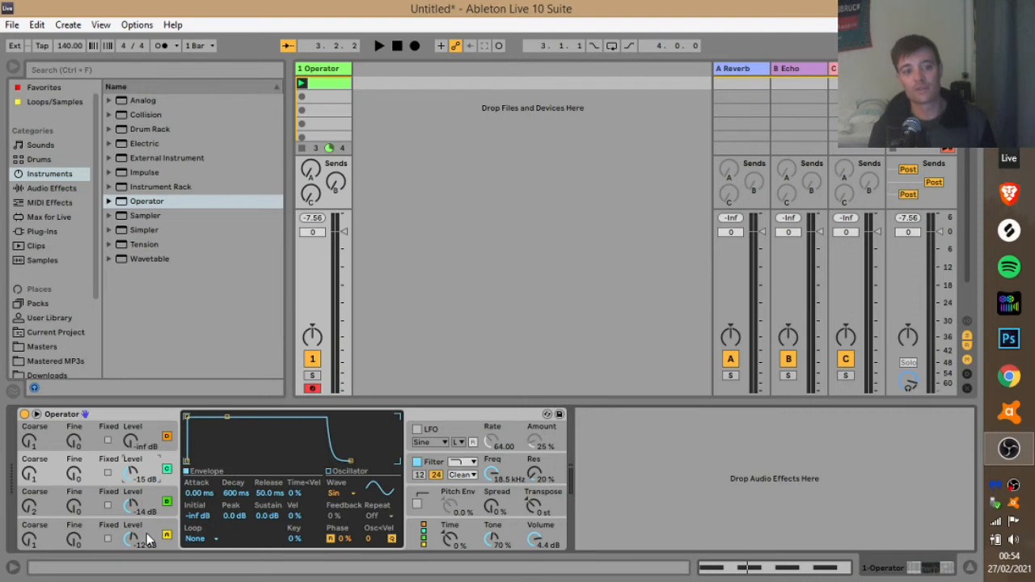
pyautogui.click(170, 499)
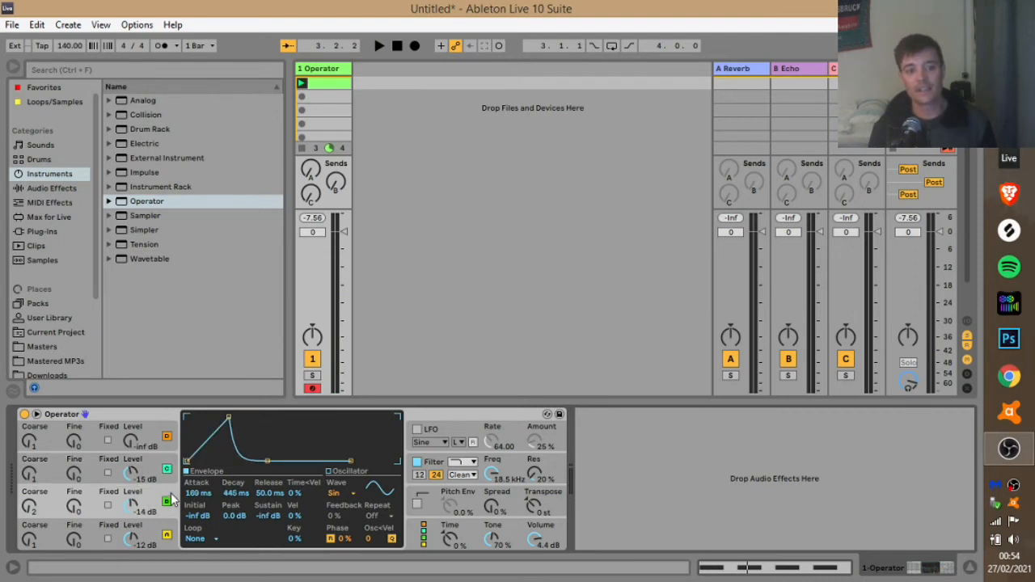
pyautogui.moveTo(229, 418)
pyautogui.mouseDown()
pyautogui.moveTo(230, 431)
pyautogui.moveTo(230, 418)
pyautogui.mouseUp()
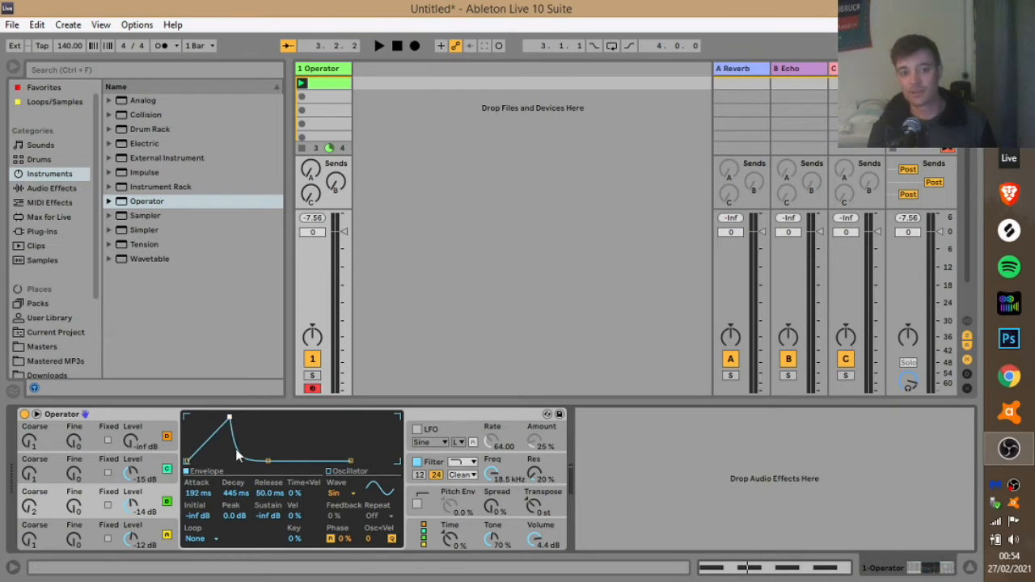
# Raise oscillator B's level up from -inf dB while the clip plays.
pyautogui.click(164, 457)
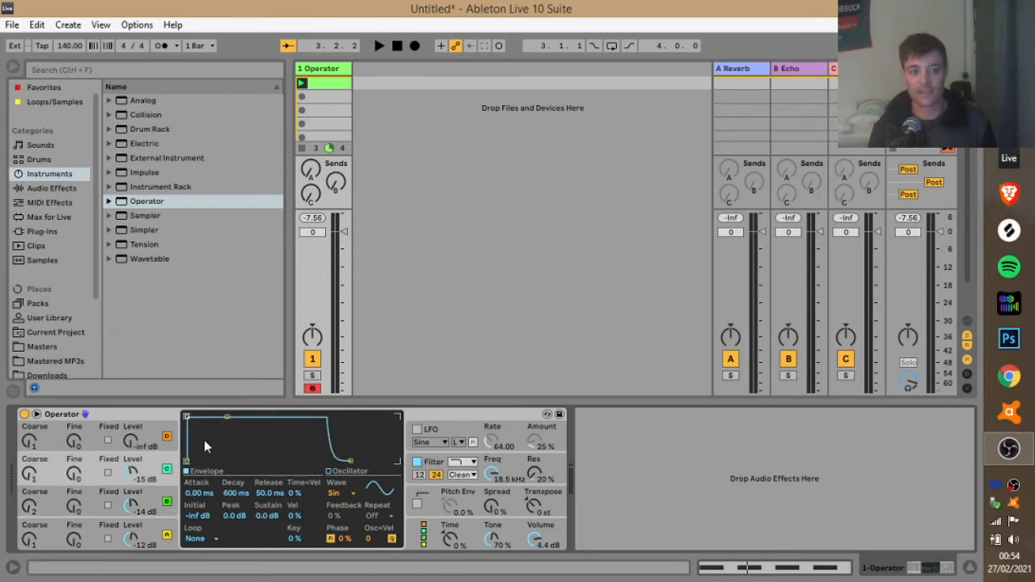
pyautogui.press('space')
pyautogui.moveTo(131, 477); pyautogui.dragTo(132, 467)
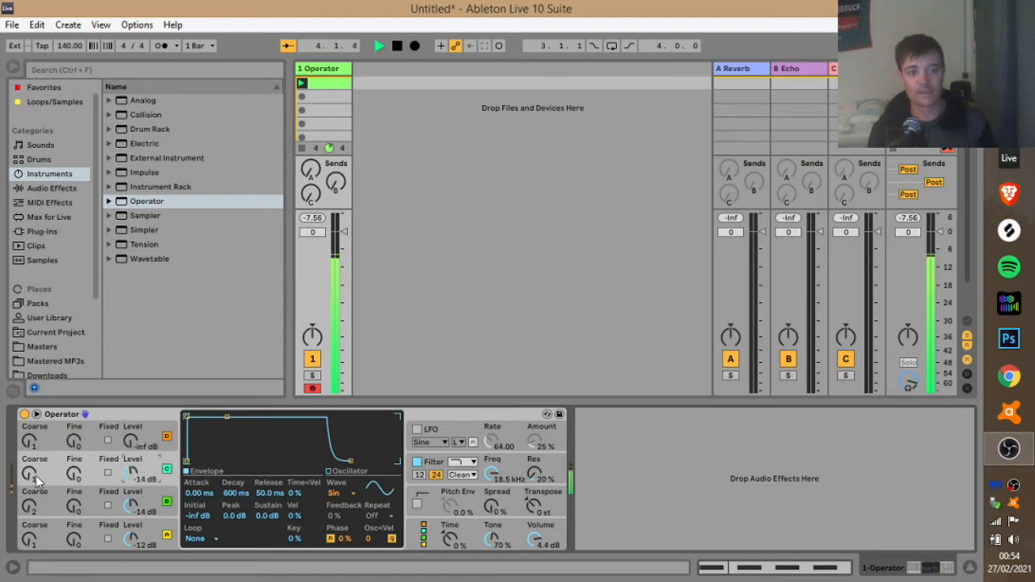
# While auditioning, set oscillator B's level to -inf dB and oscillator C's to -19 dB.
pyautogui.press('Up')
pyautogui.press('Up')
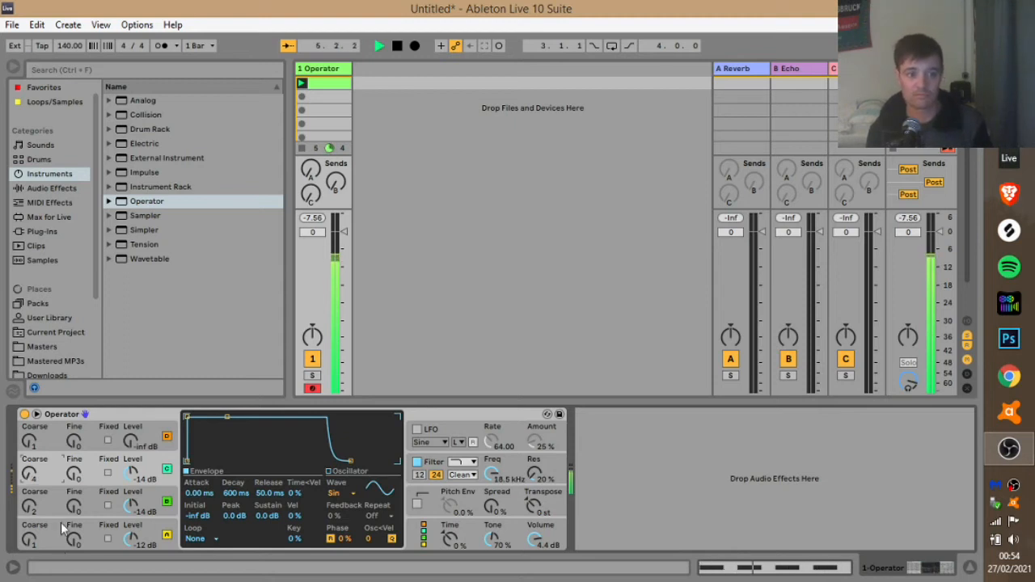
pyautogui.moveTo(132, 470)
pyautogui.mouseDown()
pyautogui.moveTo(132, 507)
pyautogui.moveTo(129, 467)
pyautogui.mouseUp()
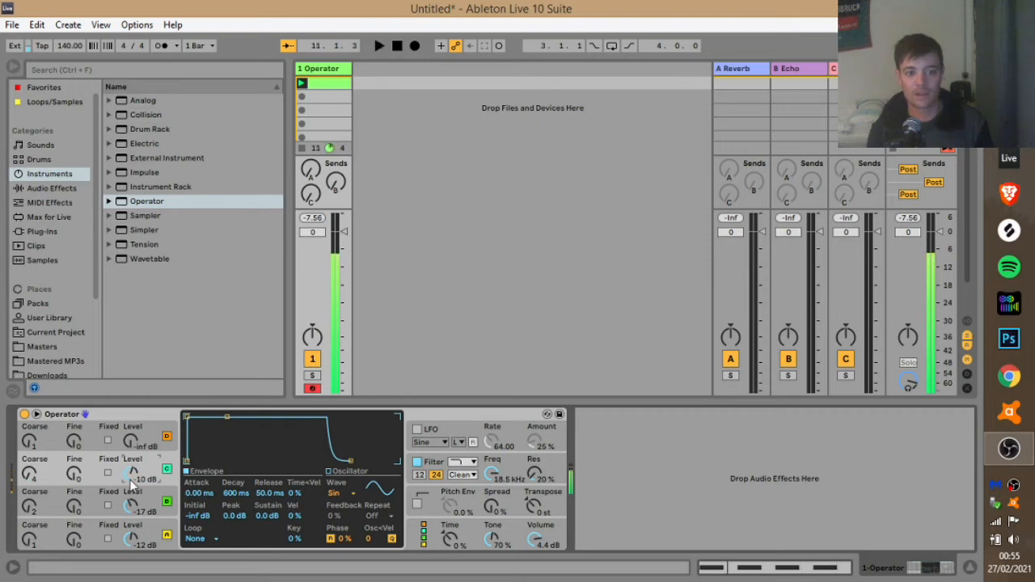
pyautogui.press('space')
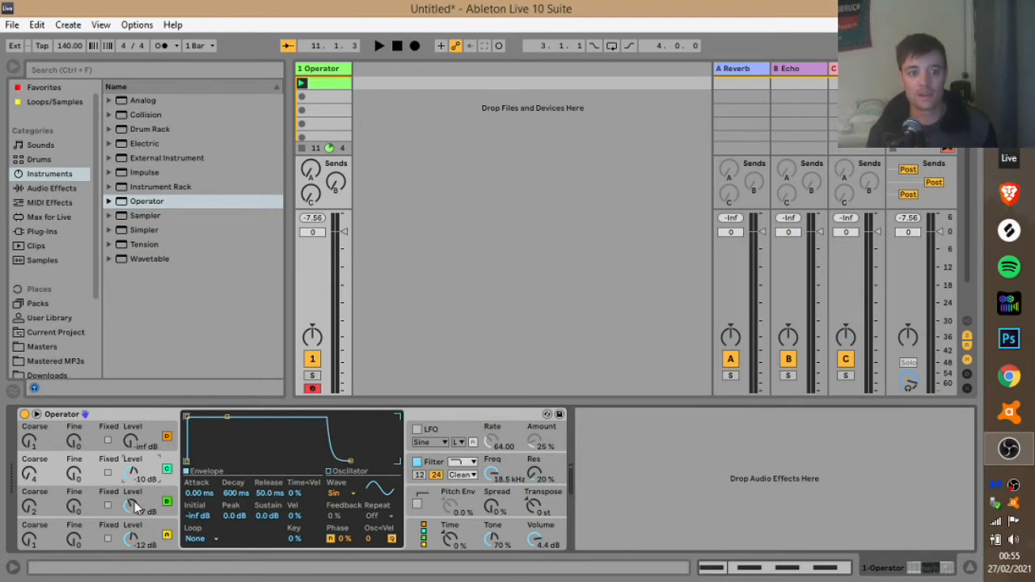
pyautogui.click(162, 501)
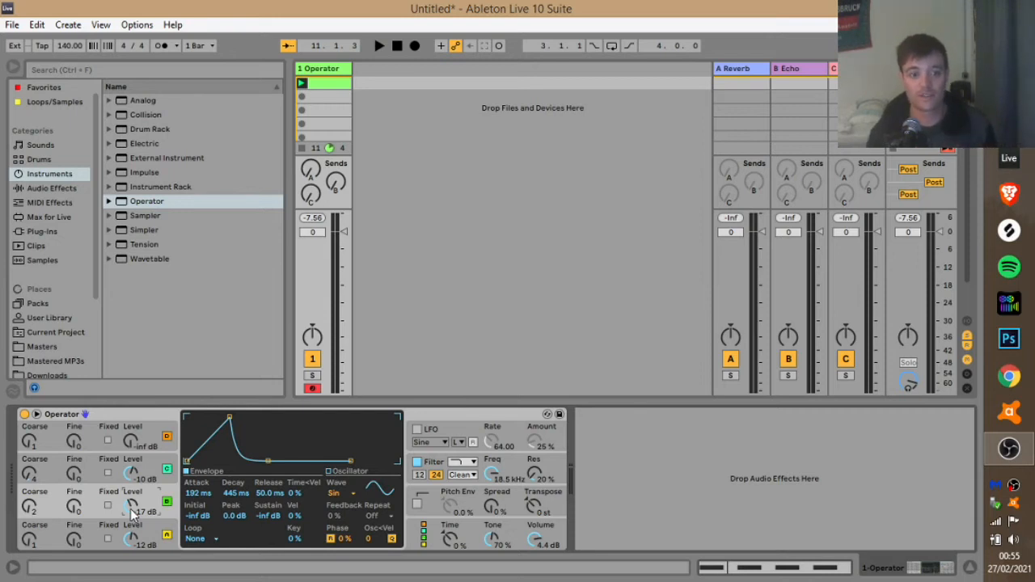
pyautogui.press('space')
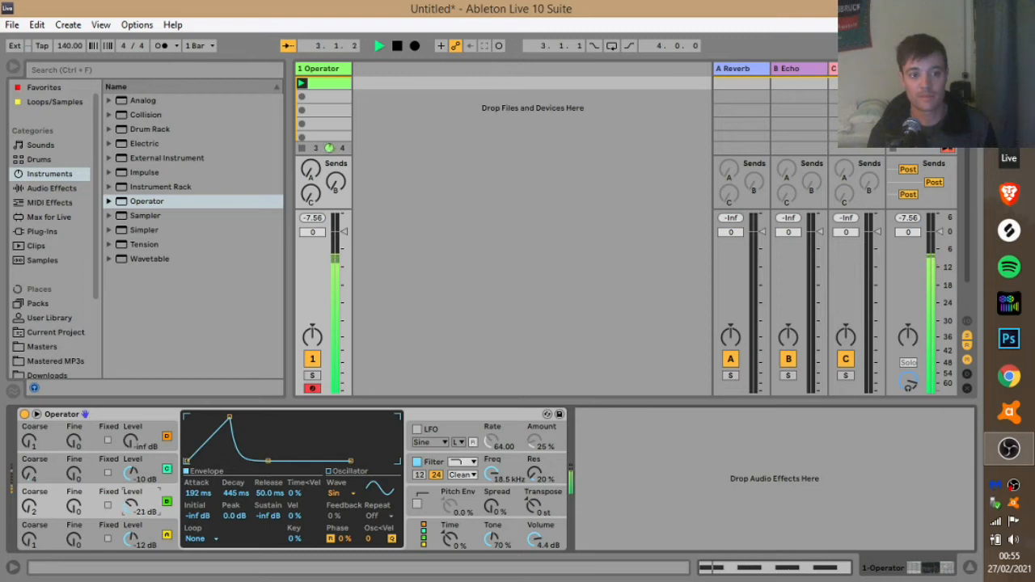
pyautogui.moveTo(133, 505); pyautogui.dragTo(133, 518)
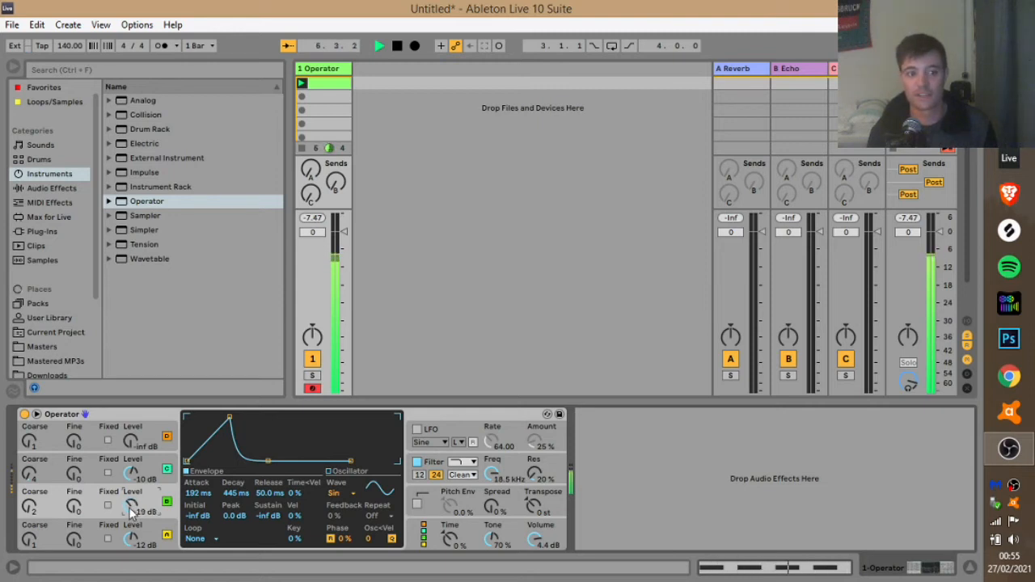
pyautogui.press('space')
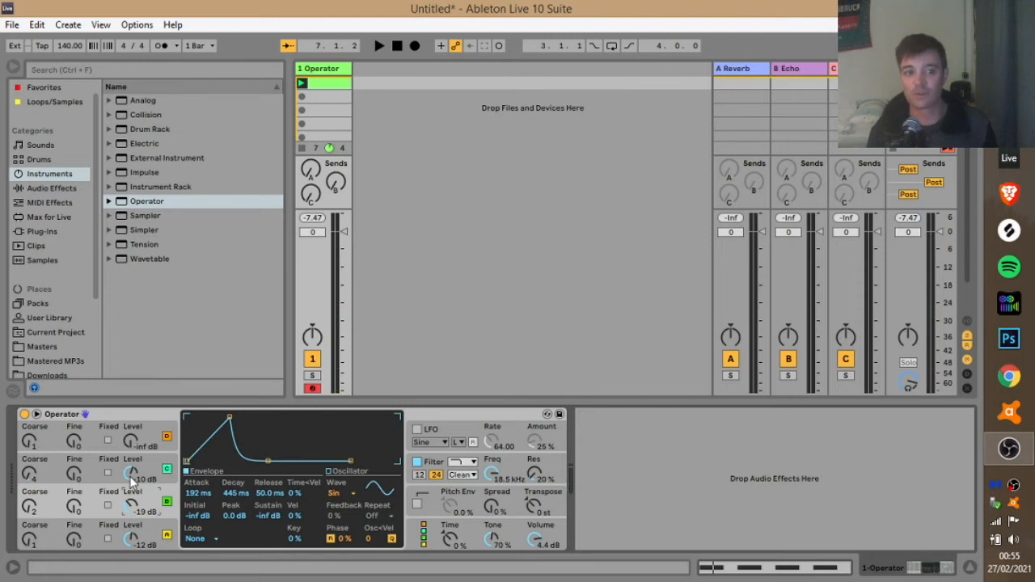
pyautogui.press('space')
pyautogui.moveTo(132, 479); pyautogui.dragTo(132, 489)
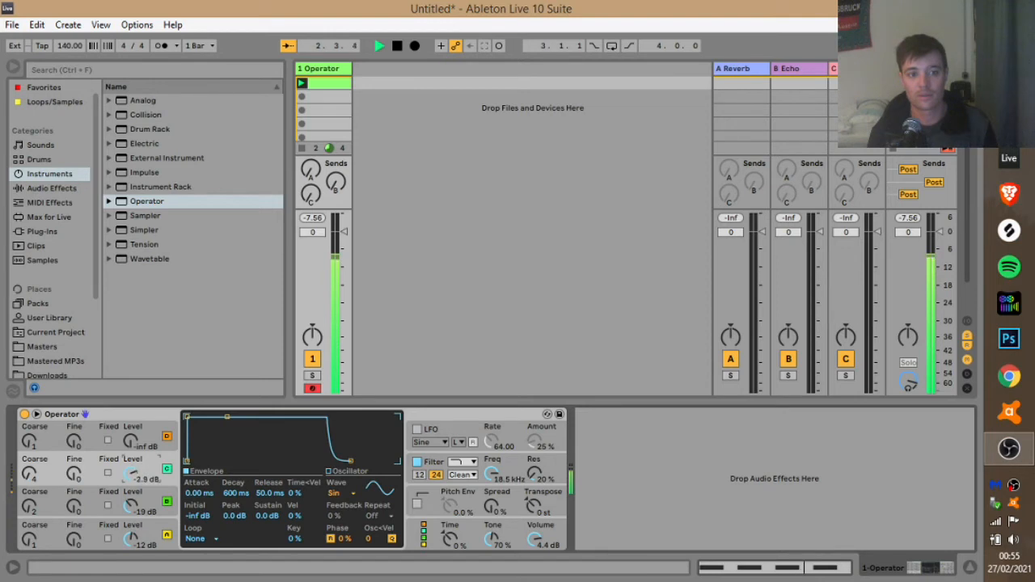
pyautogui.moveTo(132, 473); pyautogui.dragTo(132, 489)
pyautogui.press('space')
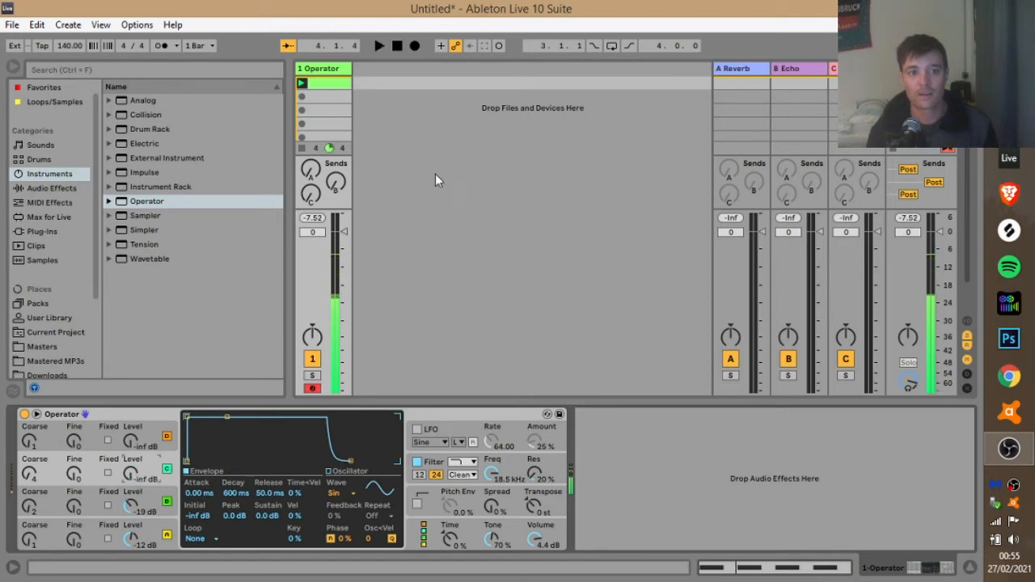
# Raise the note at 1.2 to G#0 and the note at 1.4 to A#0.
pyautogui.doubleClick(325, 81)
pyautogui.click(450, 458)
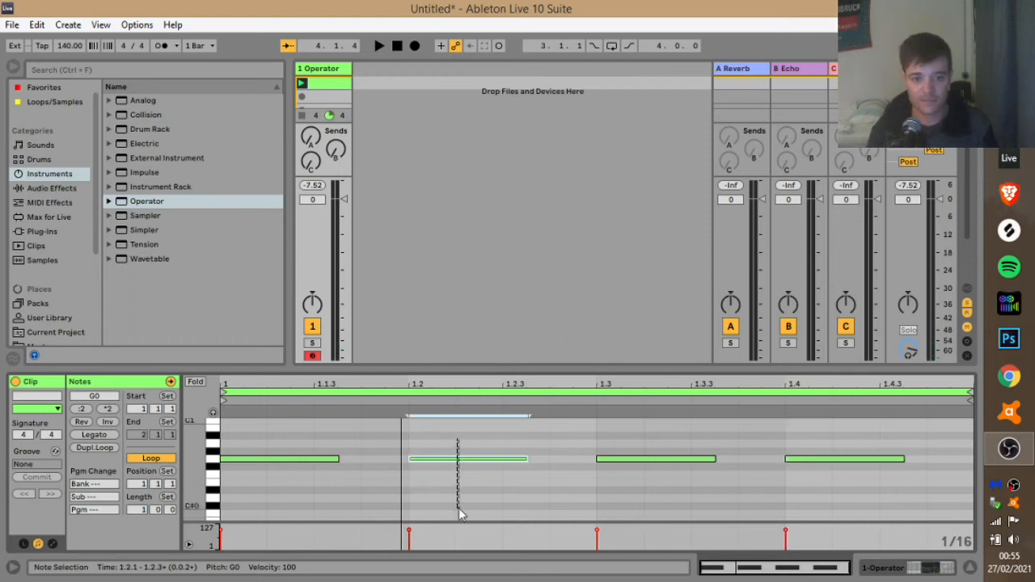
pyautogui.press('Up')
pyautogui.click(842, 458)
pyautogui.press('Up')
pyautogui.press('Up')
pyautogui.press('Up')
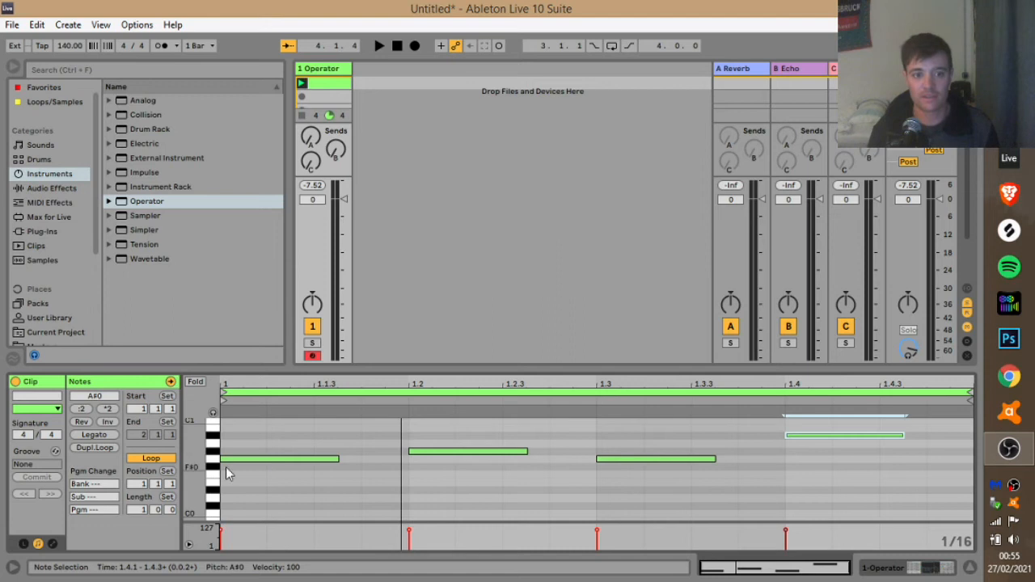
# Play the new bass line and nudge oscillator C's level up slightly.
pyautogui.moveTo(191, 479); pyautogui.dragTo(214, 503)
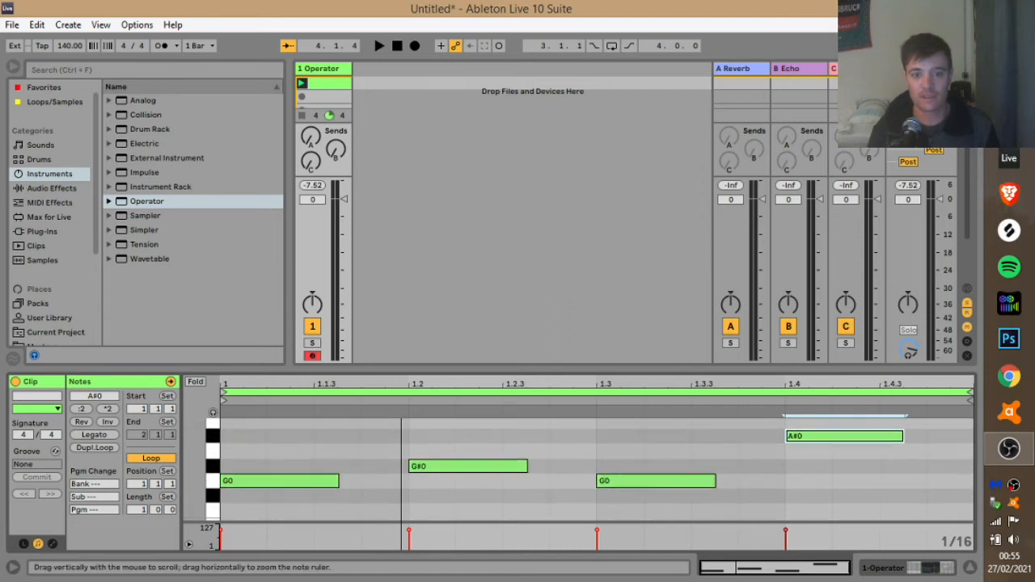
pyautogui.press('space')
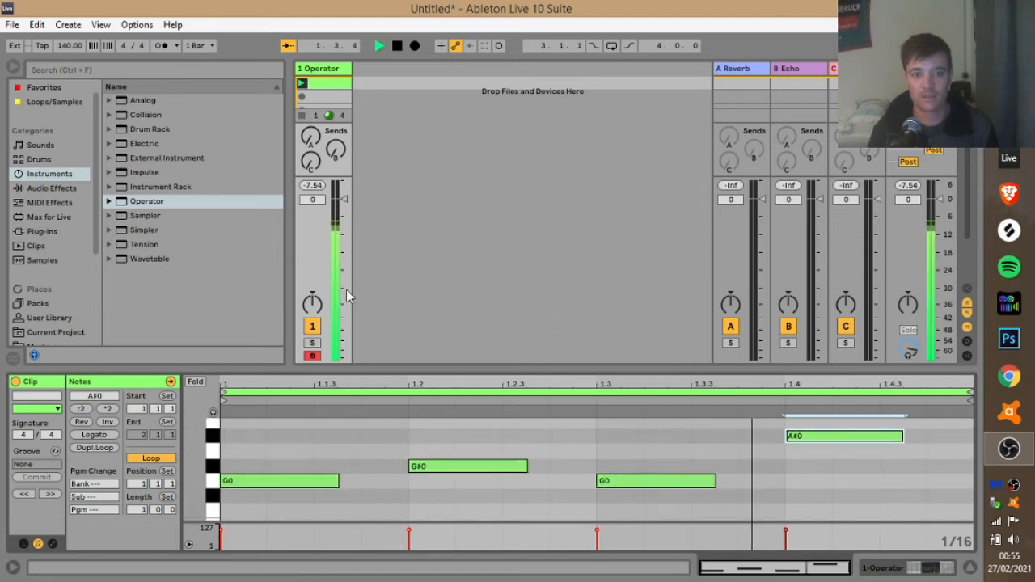
pyautogui.click(316, 70)
pyautogui.moveTo(125, 508); pyautogui.dragTo(126, 502)
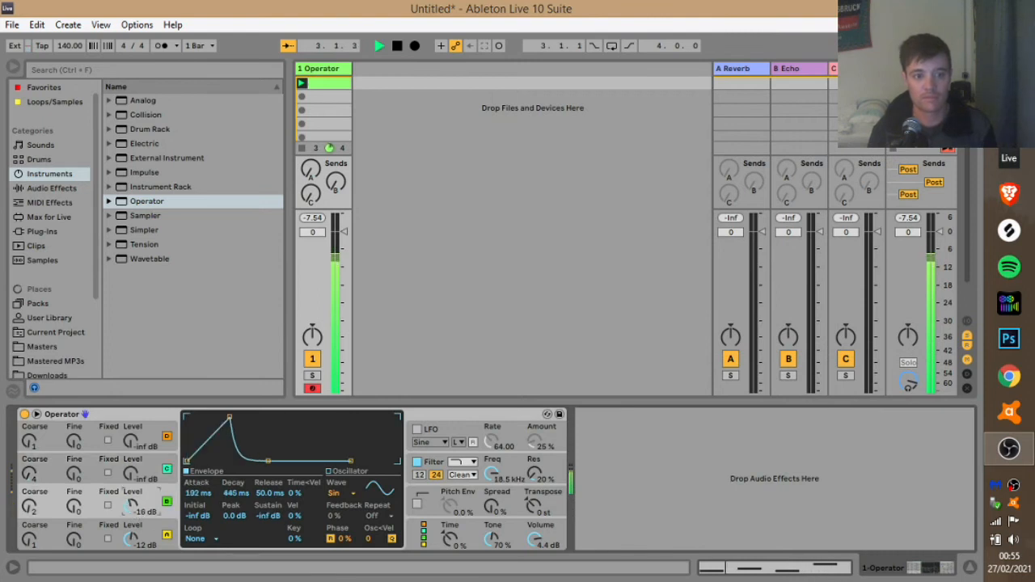
pyautogui.press('space')
# Shorten the G#0 note to end at 1.2.2, duplicate it to 1.2.3 and raise the copy to C#1.
pyautogui.doubleClick(328, 85)
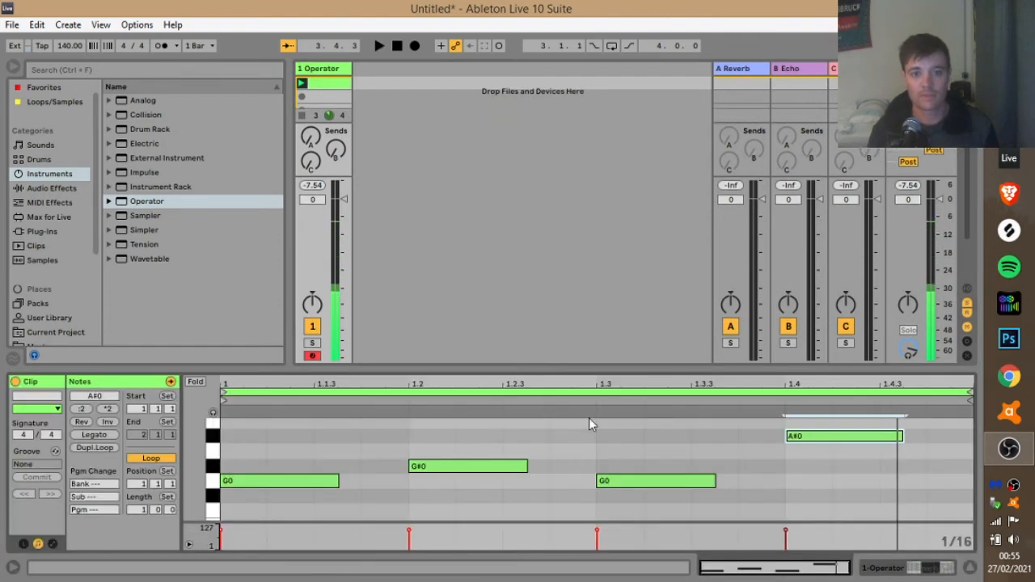
pyautogui.moveTo(527, 467); pyautogui.dragTo(488, 471)
pyautogui.hotkey('ctrl', 'd')
pyautogui.press('Up')
pyautogui.press('Up')
pyautogui.press('Up')
pyautogui.press('Up')
pyautogui.press('Up')
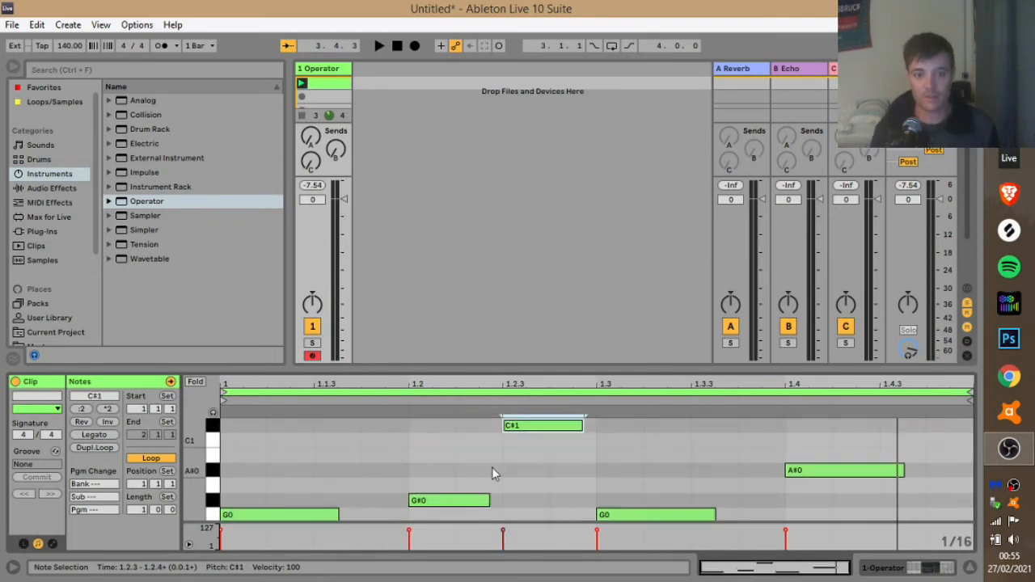
pyautogui.moveTo(195, 488); pyautogui.dragTo(170, 517)
pyautogui.moveTo(554, 475); pyautogui.dragTo(556, 469)
pyautogui.press('Up')
pyautogui.press('Up')
pyautogui.press('Up')
pyautogui.press('Up')
pyautogui.press('Up')
pyautogui.press('Up')
pyautogui.press('Up')
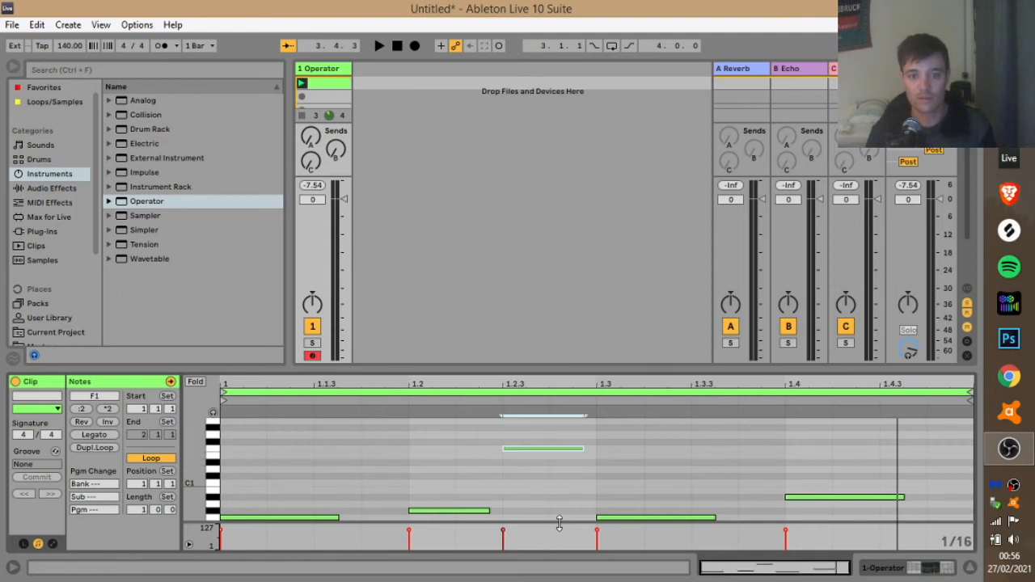
pyautogui.moveTo(192, 471); pyautogui.dragTo(186, 467)
# Play back the revised bass loop, then reopen the Operator device.
pyautogui.press('space')
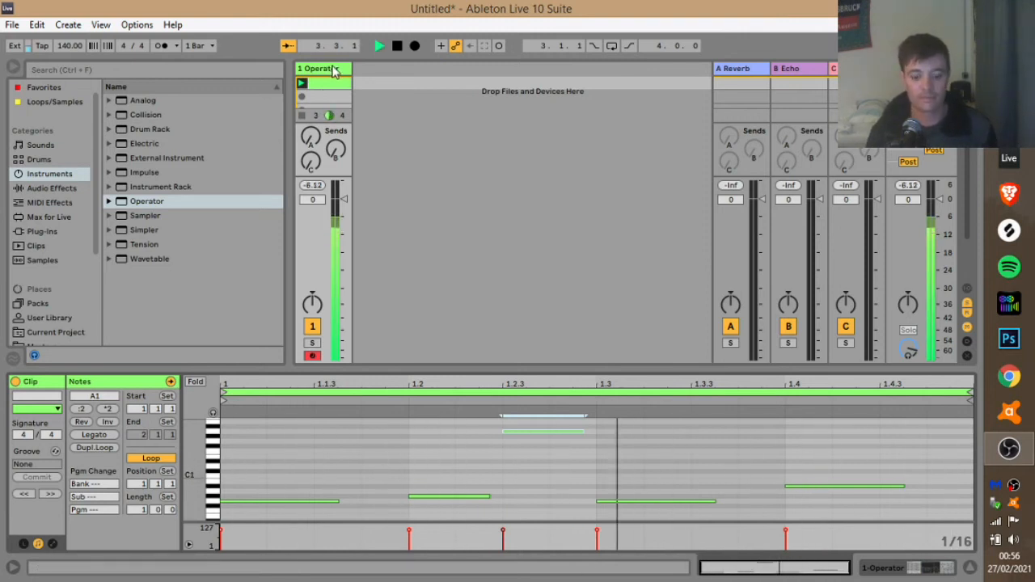
pyautogui.press('space')
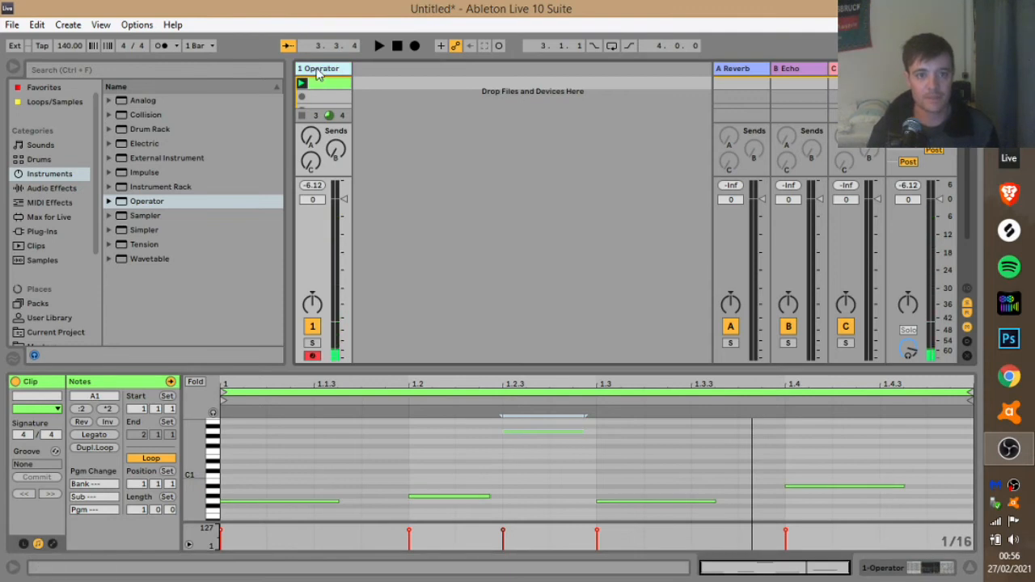
pyautogui.doubleClick(316, 70)
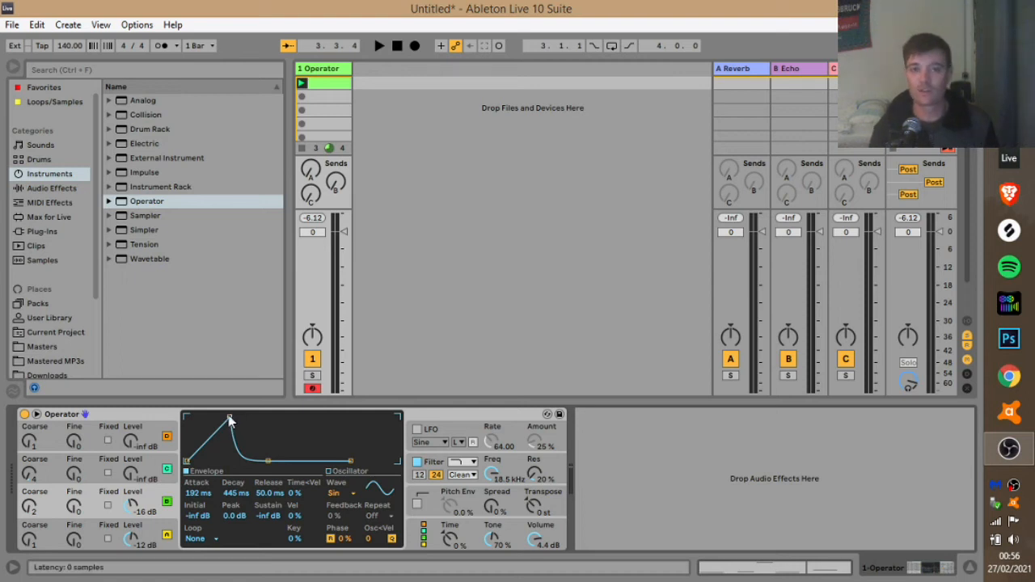
# Set oscillator C's envelope attack to 0 ms, auditioning the result.
pyautogui.moveTo(229, 419); pyautogui.dragTo(186, 417)
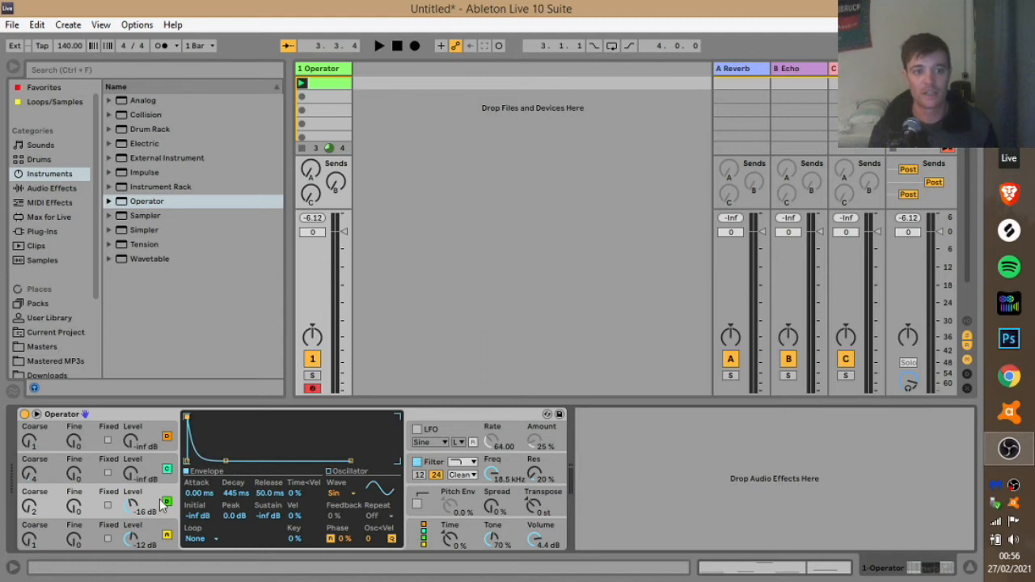
pyautogui.moveTo(186, 417); pyautogui.dragTo(229, 418)
pyautogui.press('space')
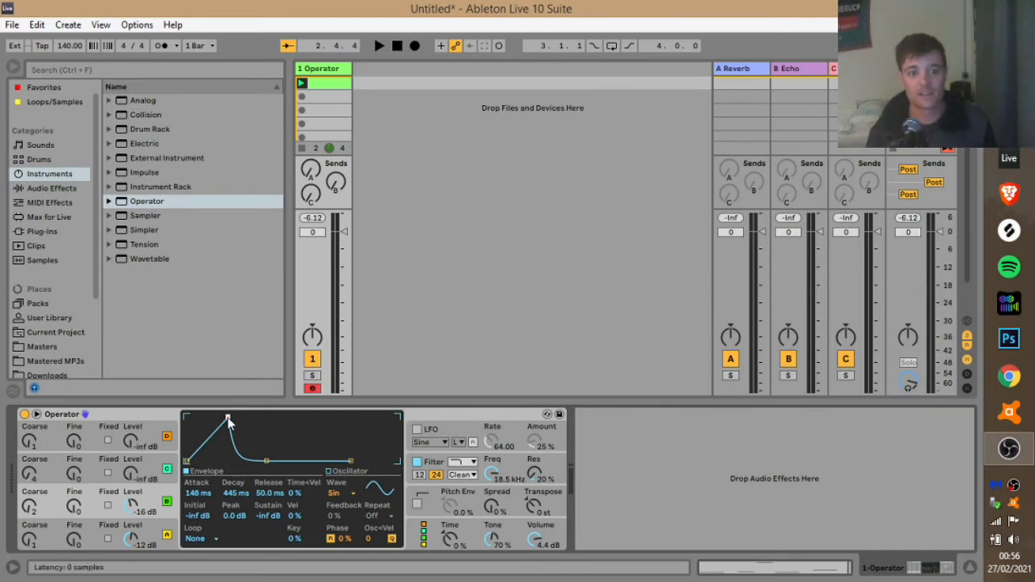
pyautogui.moveTo(227, 417); pyautogui.dragTo(186, 417)
pyautogui.press('space')
# Stretch the decay to 8.85 s and the release to 60.0 s while auditioning.
pyautogui.moveTo(225, 465); pyautogui.dragTo(230, 460)
pyautogui.moveTo(133, 503); pyautogui.dragTo(133, 494)
pyautogui.moveTo(230, 461); pyautogui.dragTo(244, 460)
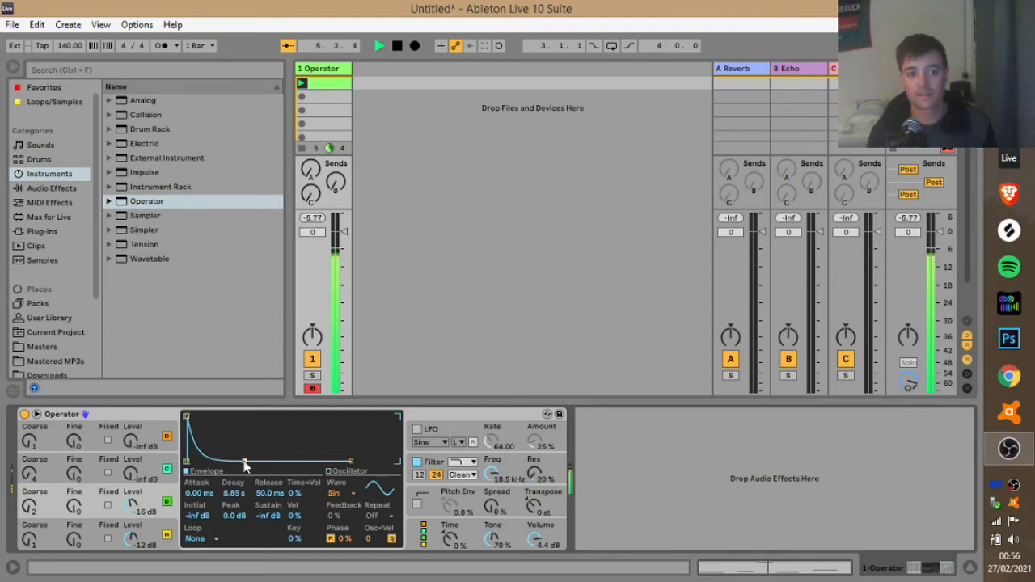
pyautogui.press('space')
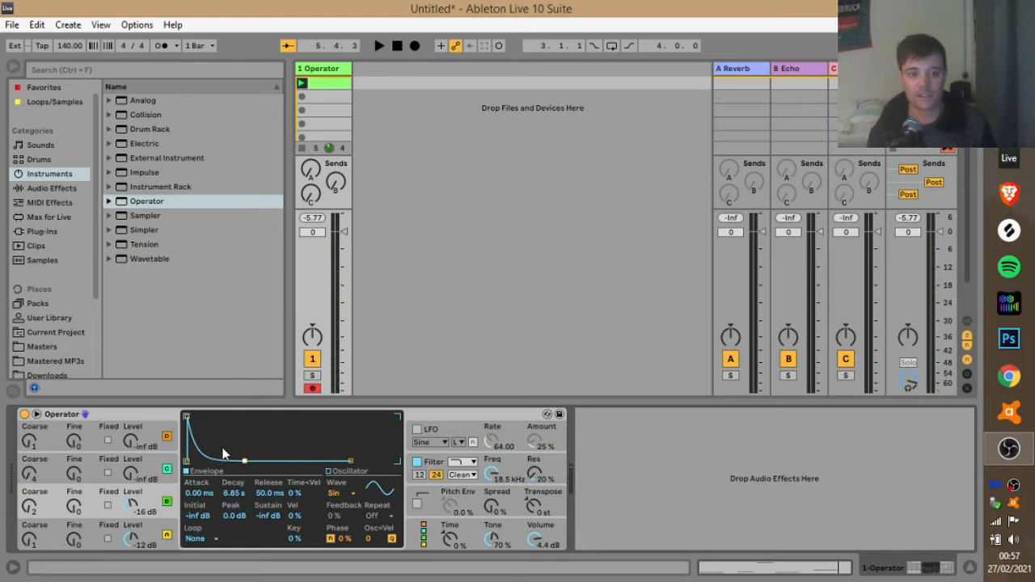
pyautogui.press('space')
pyautogui.press('space')
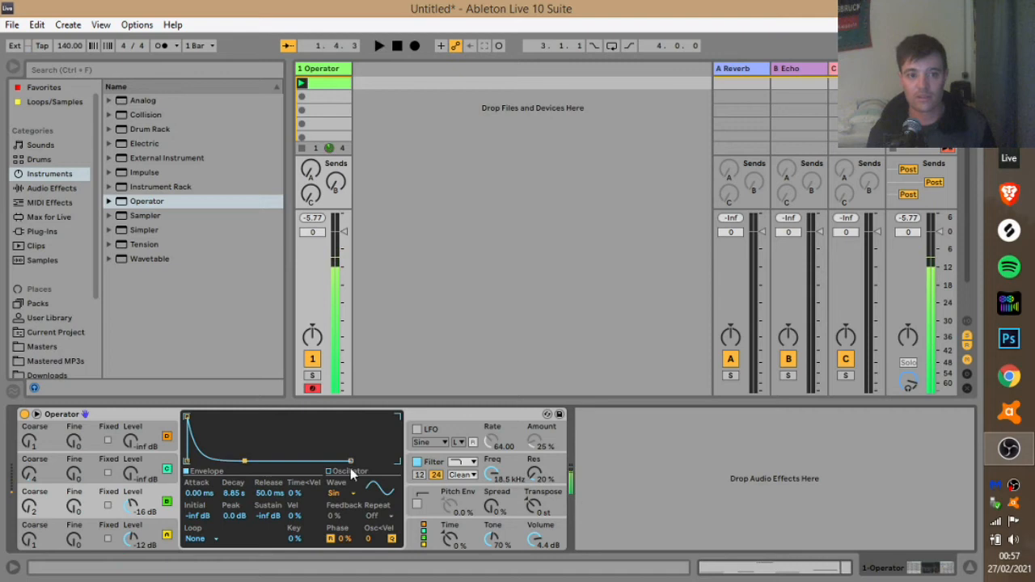
pyautogui.moveTo(352, 460); pyautogui.dragTo(396, 460)
pyautogui.press('space')
pyautogui.press('space')
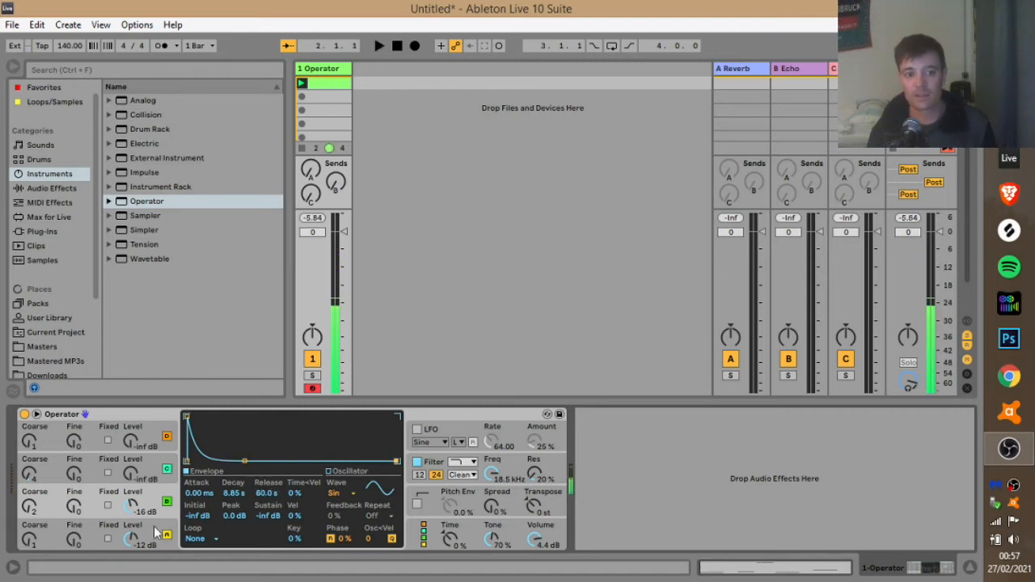
# Stretch oscillator A's release to 579 ms while playing, then show Operator's Global parameters.
pyautogui.click(95, 538)
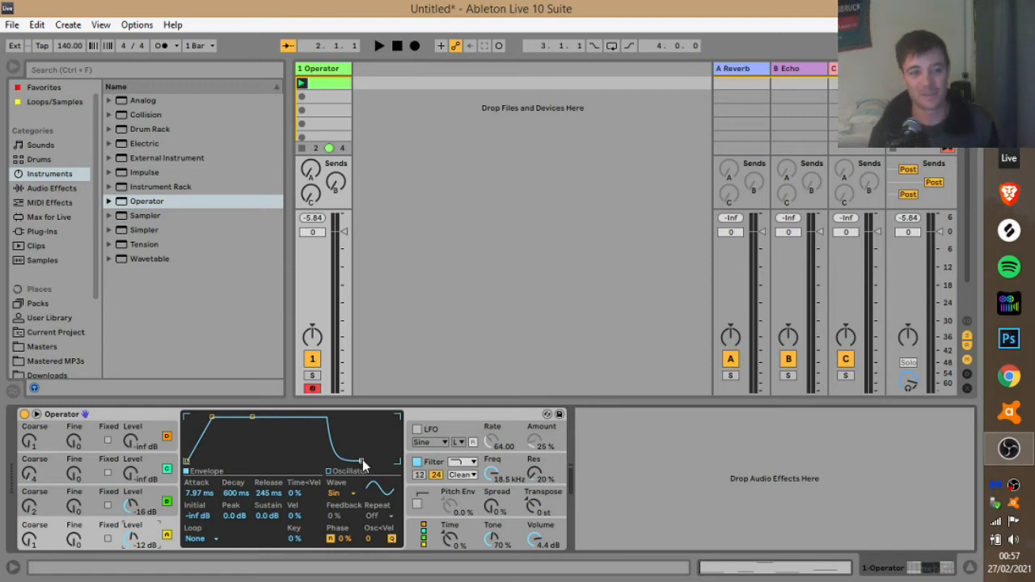
pyautogui.press('space')
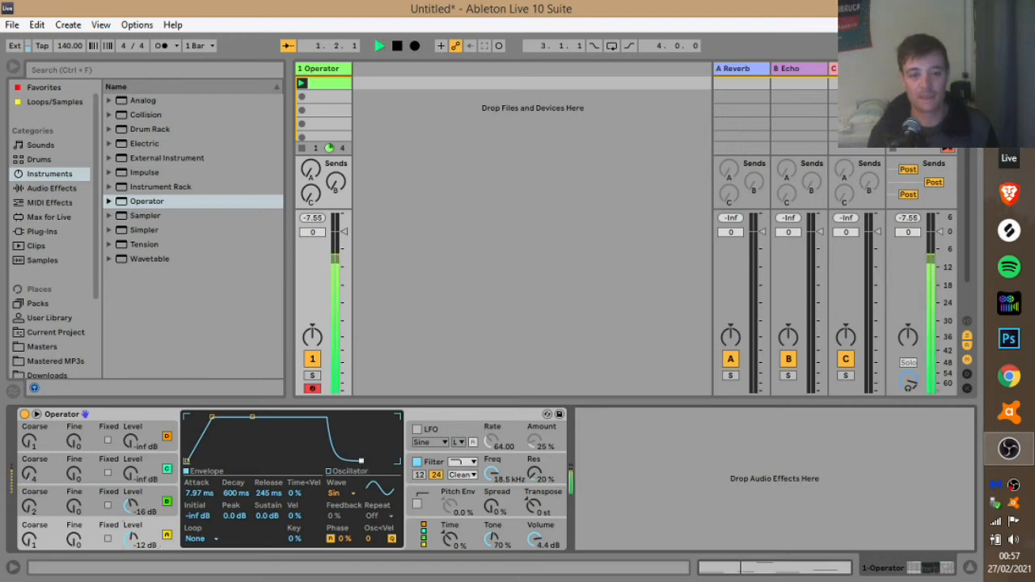
pyautogui.moveTo(363, 465); pyautogui.dragTo(387, 465)
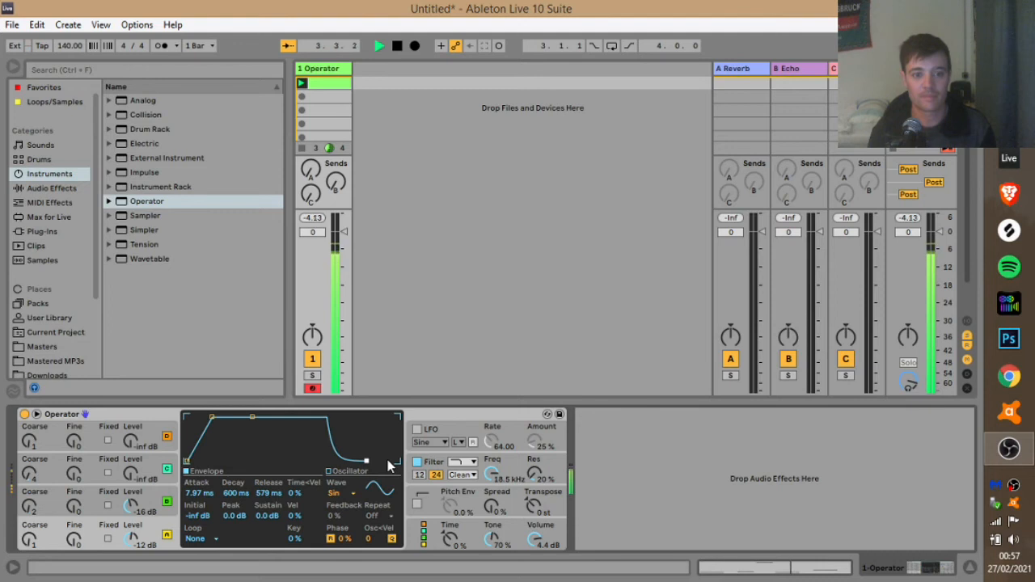
pyautogui.press('space')
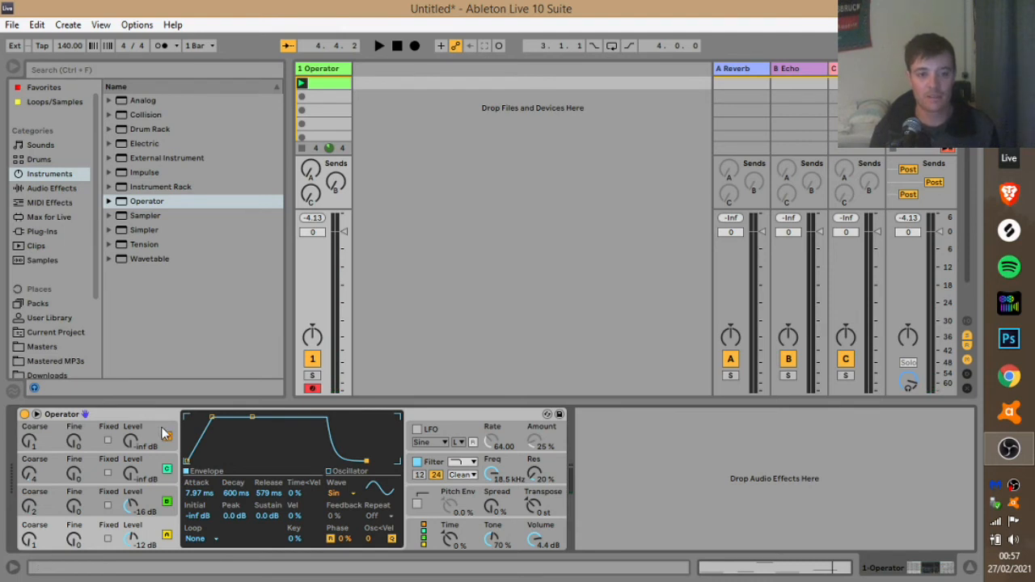
pyautogui.click(417, 540)
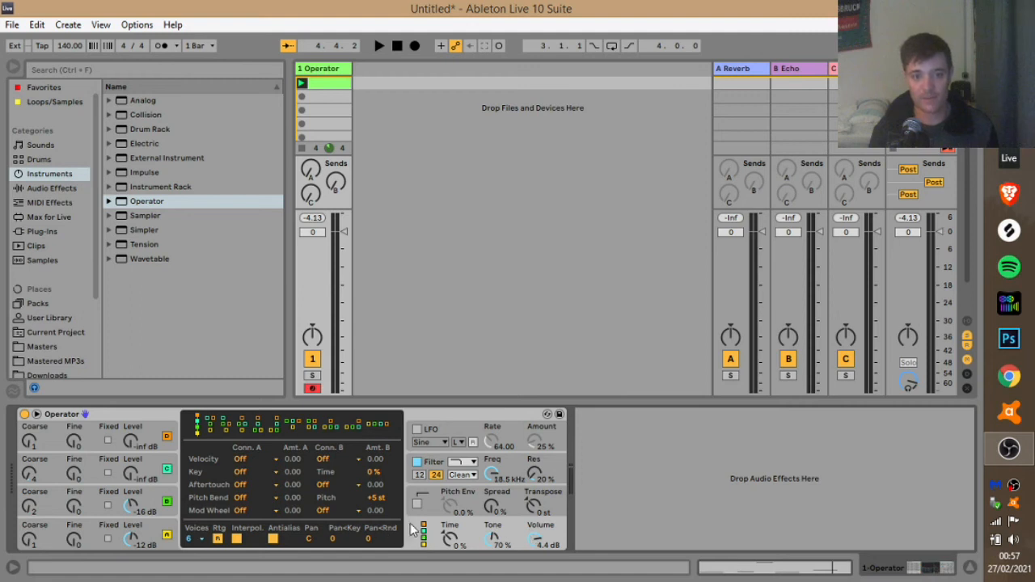
# Cut Operator's Voices from 6 to 1, audition the mono bass, and return to oscillator C.
pyautogui.click(193, 536)
pyautogui.click(198, 393)
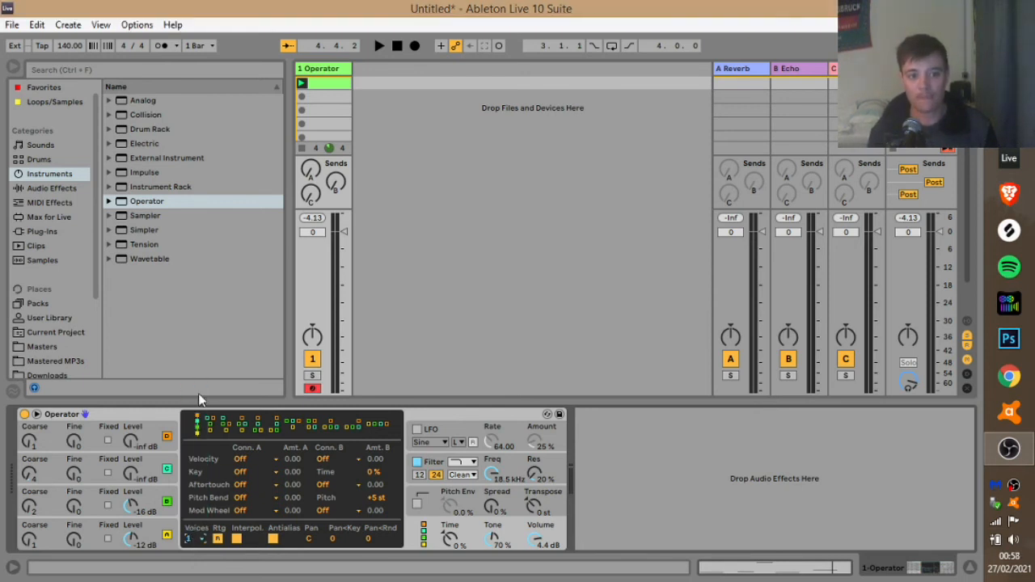
pyautogui.click(202, 539)
pyautogui.click(202, 540)
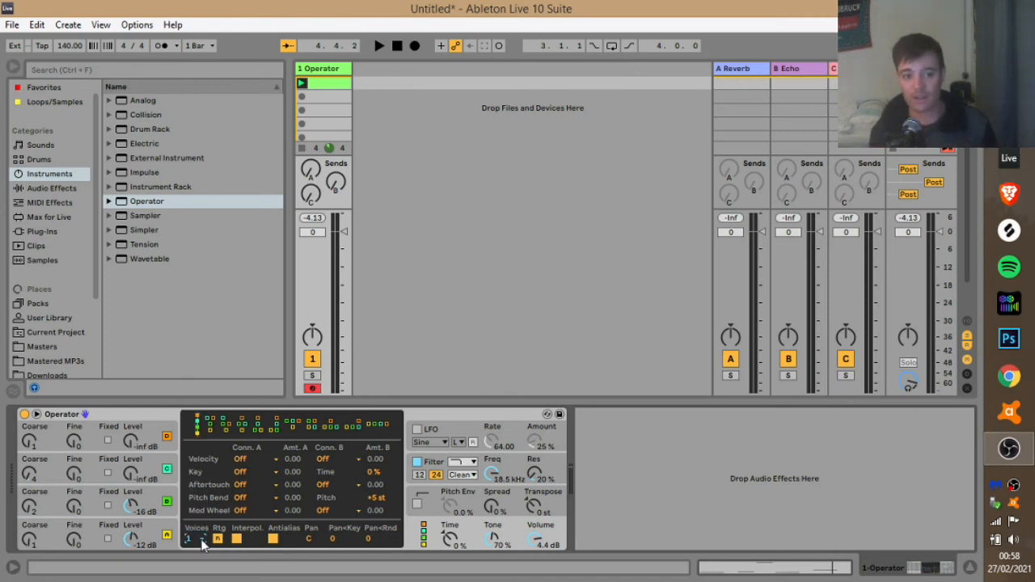
pyautogui.press('space')
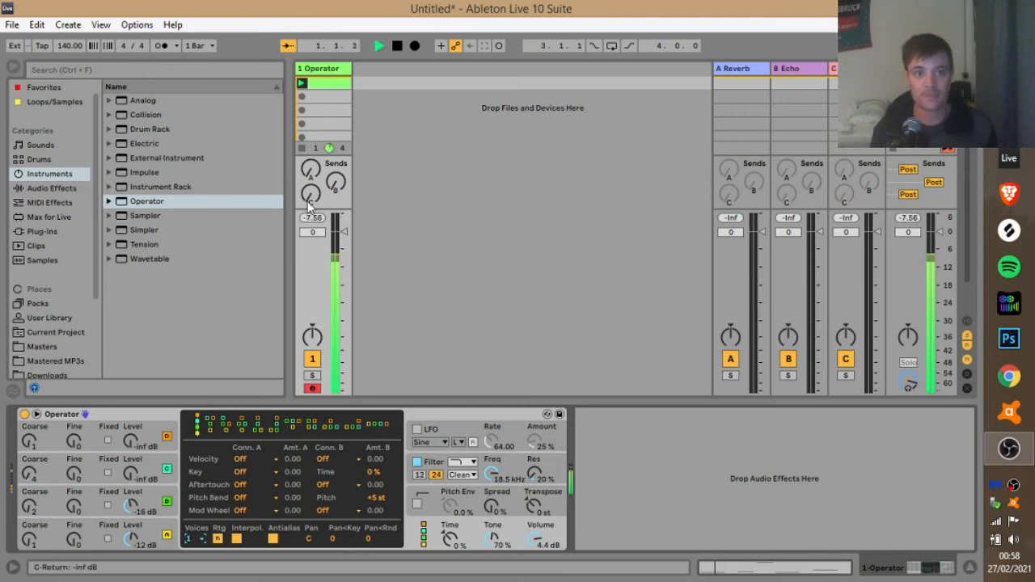
pyautogui.press('space')
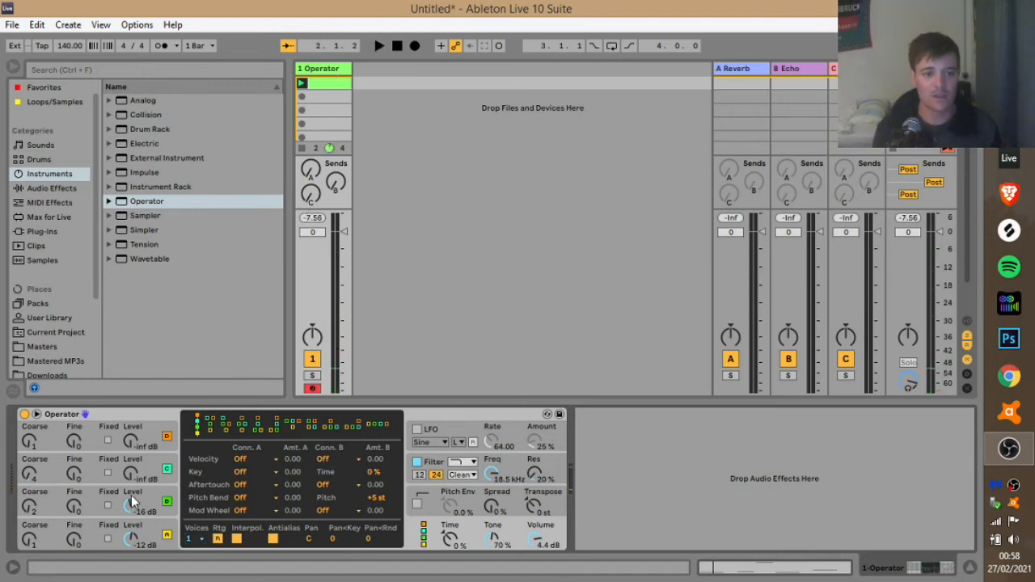
pyautogui.click(168, 490)
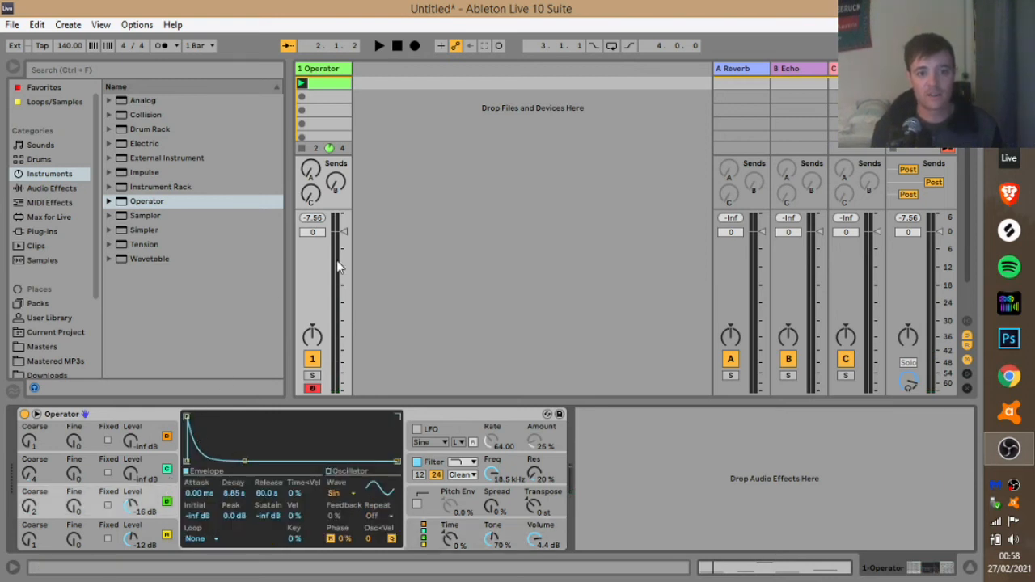
# Drop oscillator C's decay from 8.85 s to 1.66 s and set oscillator B's level to -17 dB.
pyautogui.press('space')
pyautogui.moveTo(245, 462); pyautogui.dragTo(234, 461)
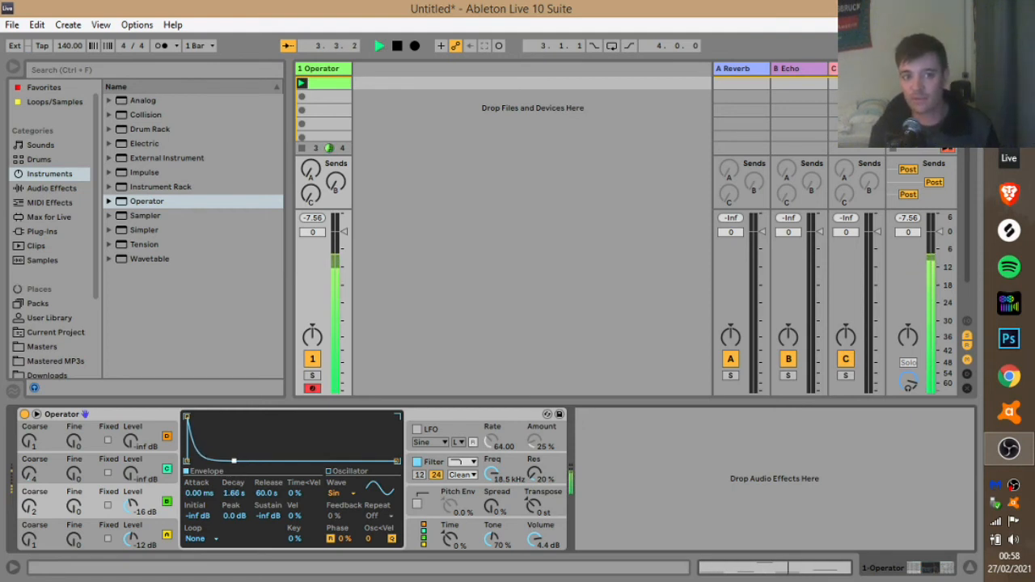
pyautogui.click(165, 464)
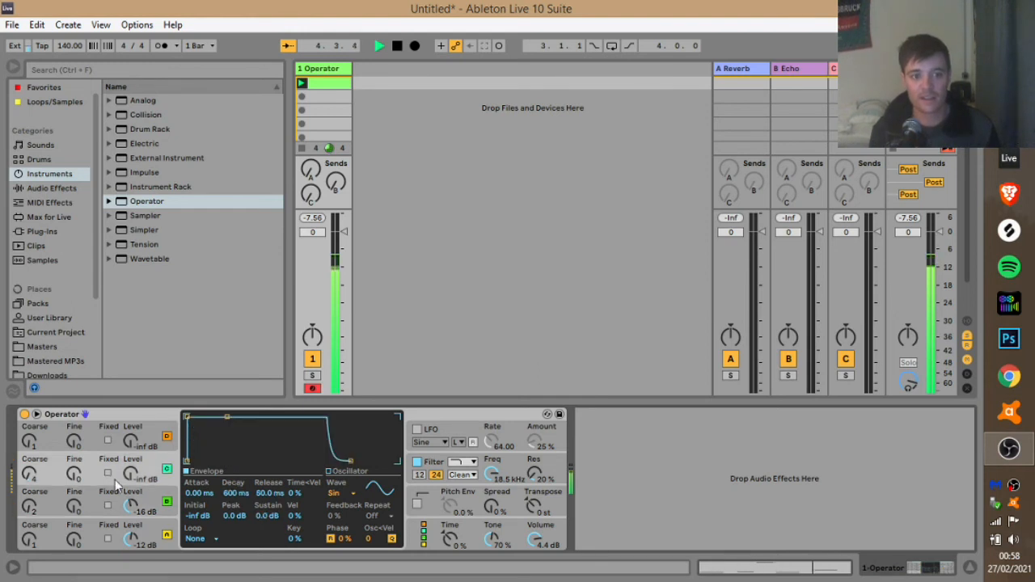
pyautogui.moveTo(130, 474); pyautogui.dragTo(130, 464)
pyautogui.press('space')
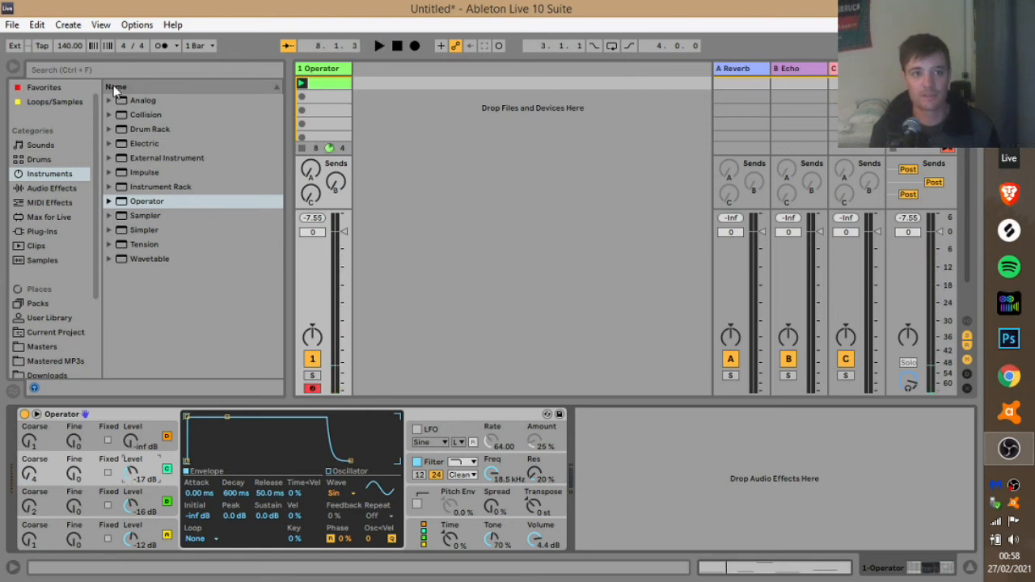
# Set the song tempo to 170 BPM and add a Drum Rack on a new track.
pyautogui.click(72, 49)
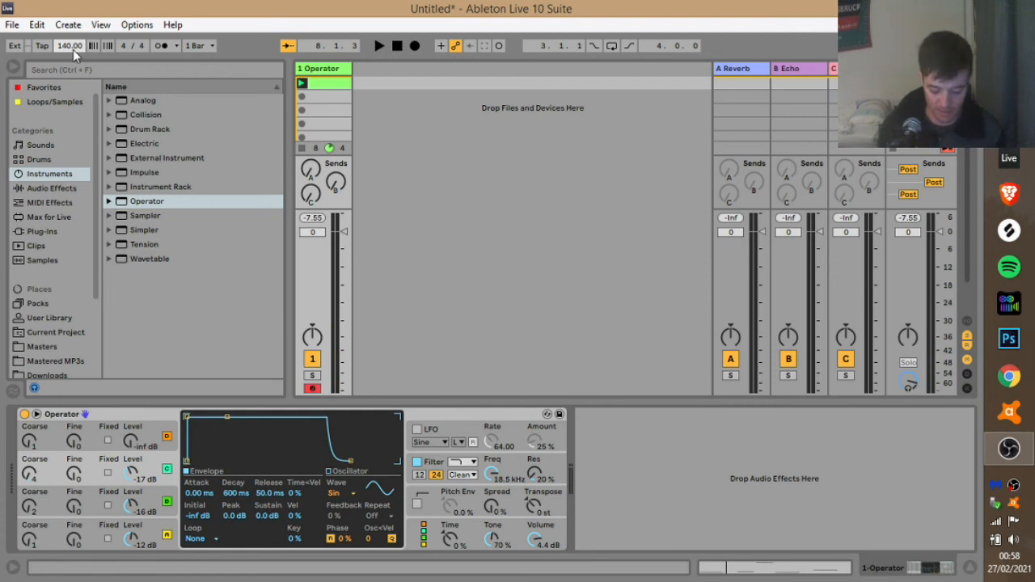
pyautogui.write('170')
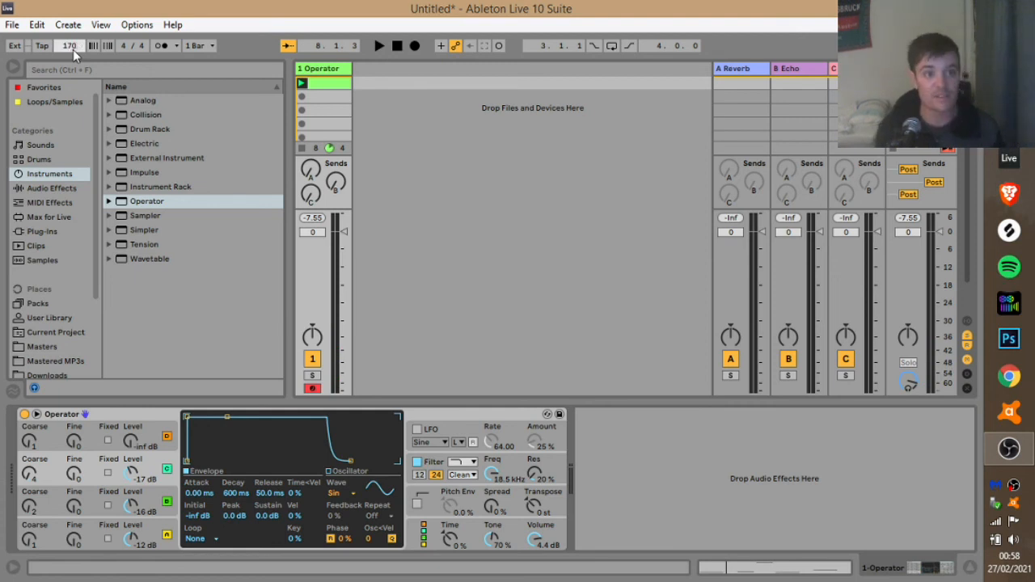
pyautogui.click(380, 74)
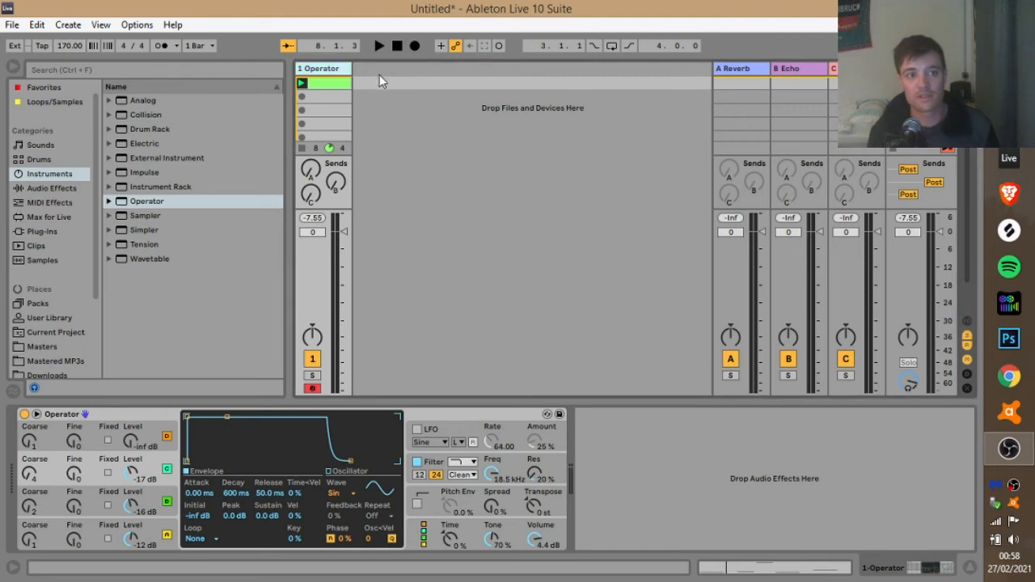
pyautogui.click(37, 160)
pyautogui.moveTo(131, 116); pyautogui.dragTo(417, 91)
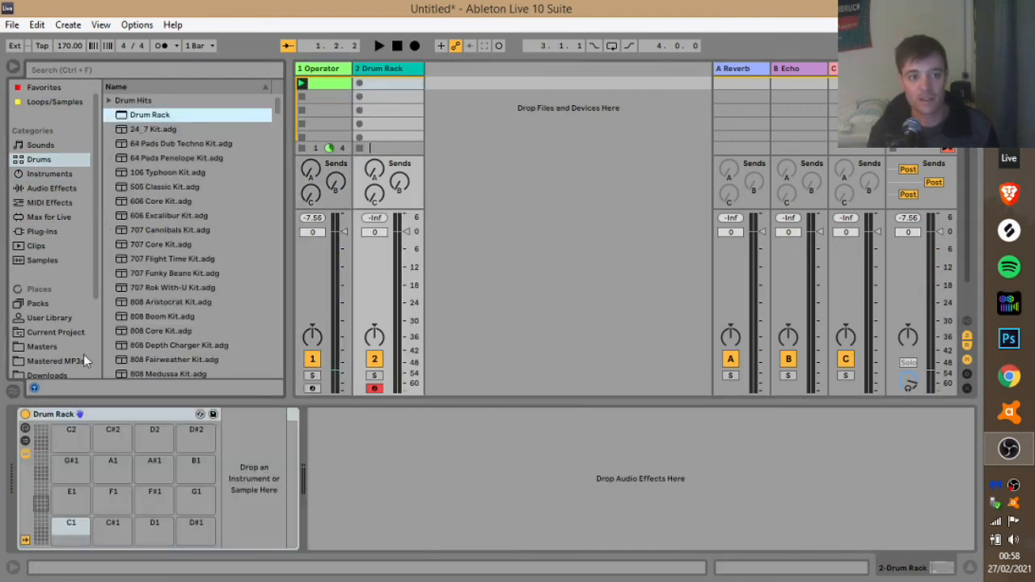
pyautogui.scroll(-3, 61, 318)
# Audition Heavyweight Kicks samples and load mt_kick_edm_02.wav onto the Drum Rack's C1 pad.
pyautogui.click(42, 341)
pyautogui.scroll(-10, 132, 293)
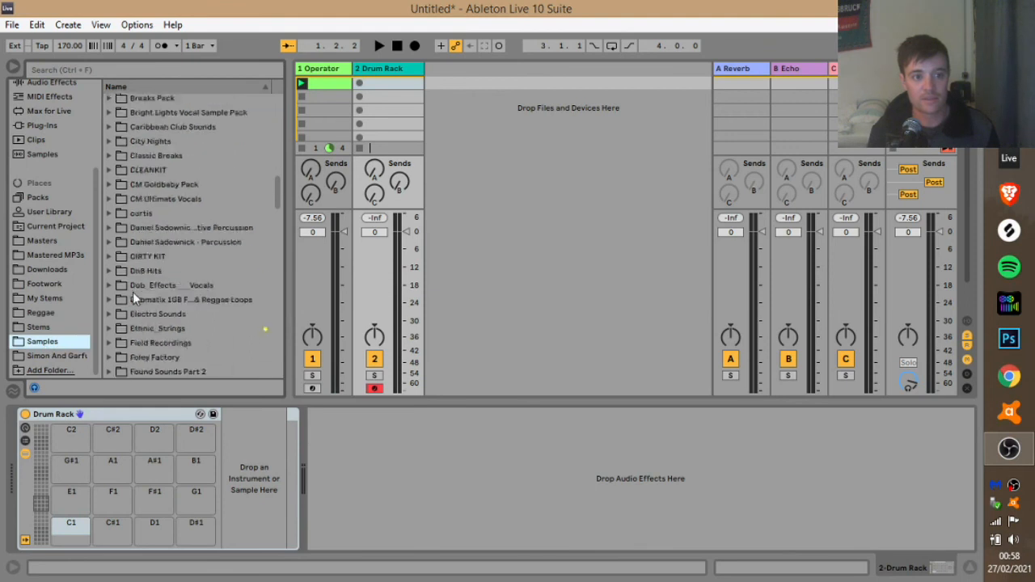
pyautogui.scroll(3, 131, 292)
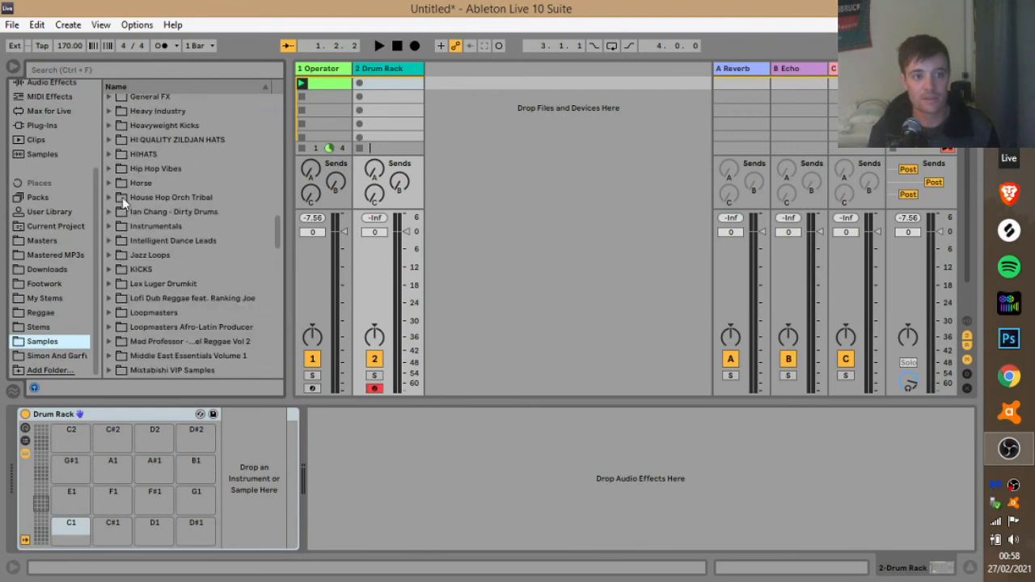
pyautogui.click(109, 126)
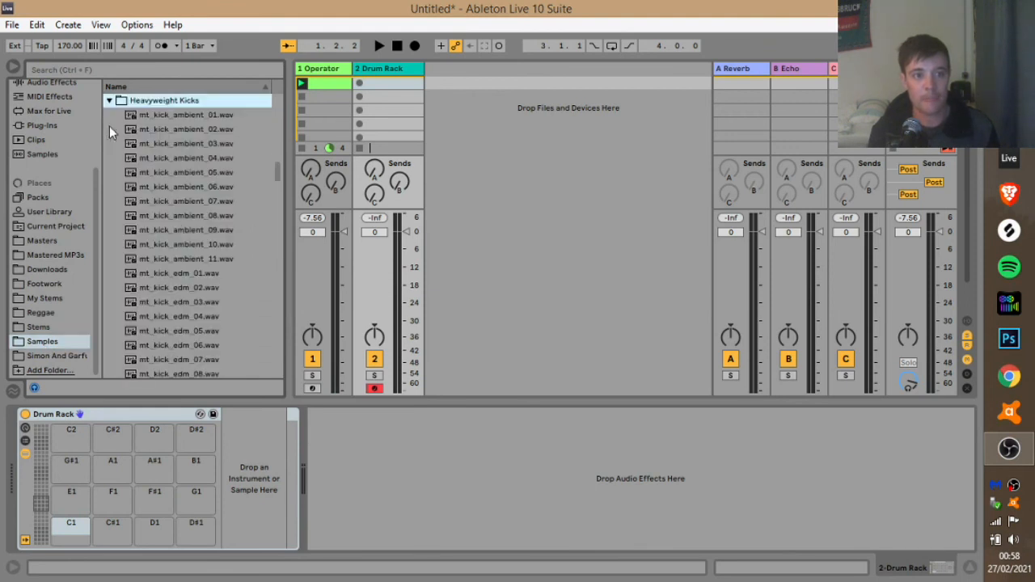
pyautogui.click(175, 158)
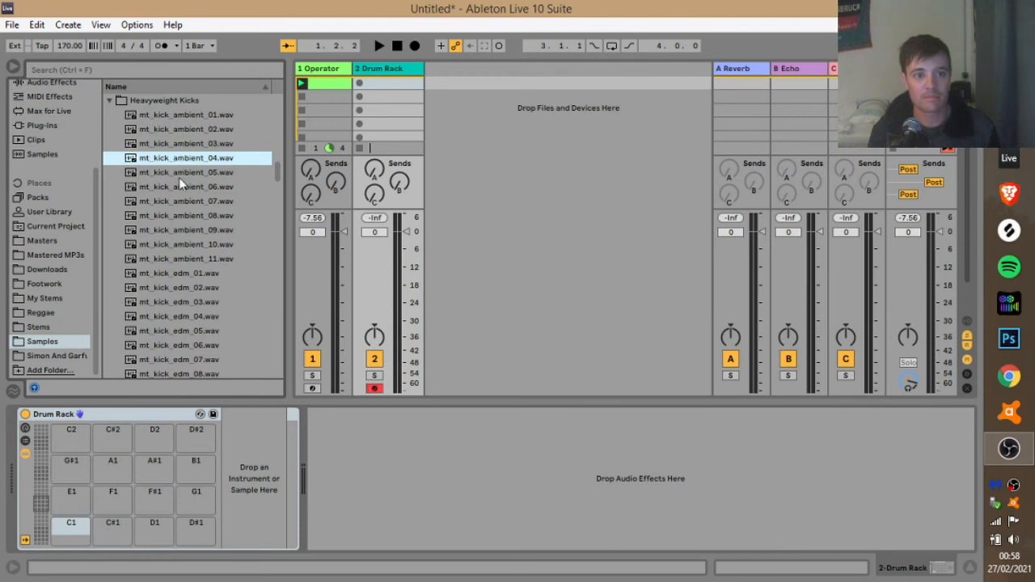
pyautogui.press('Up')
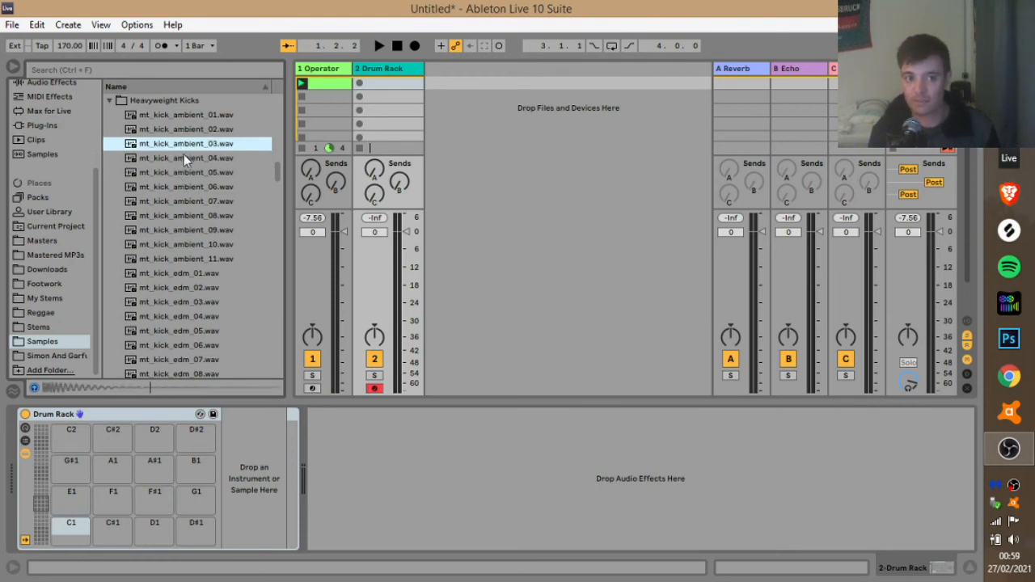
pyautogui.click(187, 158)
pyautogui.click(176, 291)
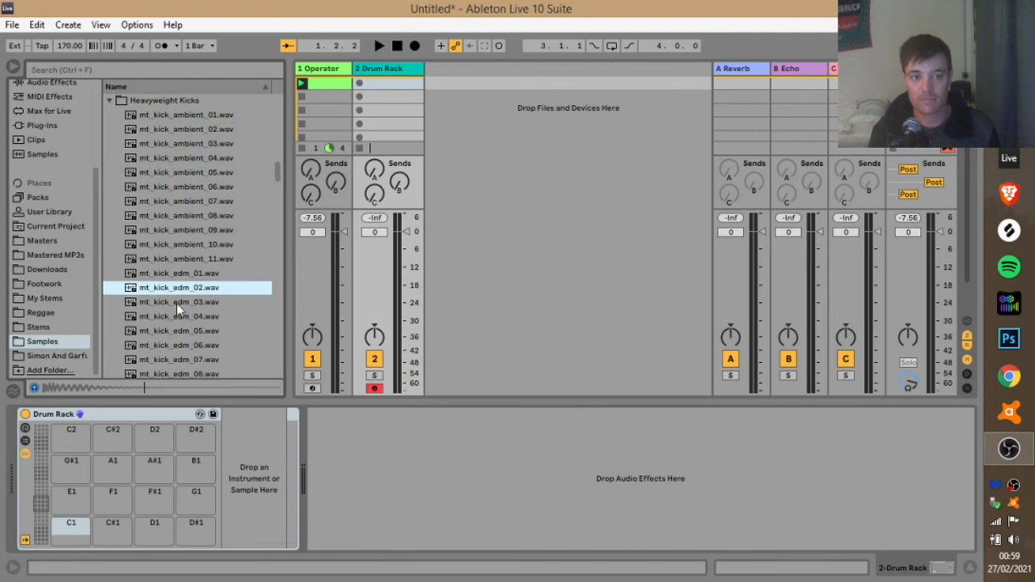
pyautogui.moveTo(185, 288); pyautogui.dragTo(455, 91)
pyautogui.moveTo(384, 84); pyautogui.dragTo(71, 524)
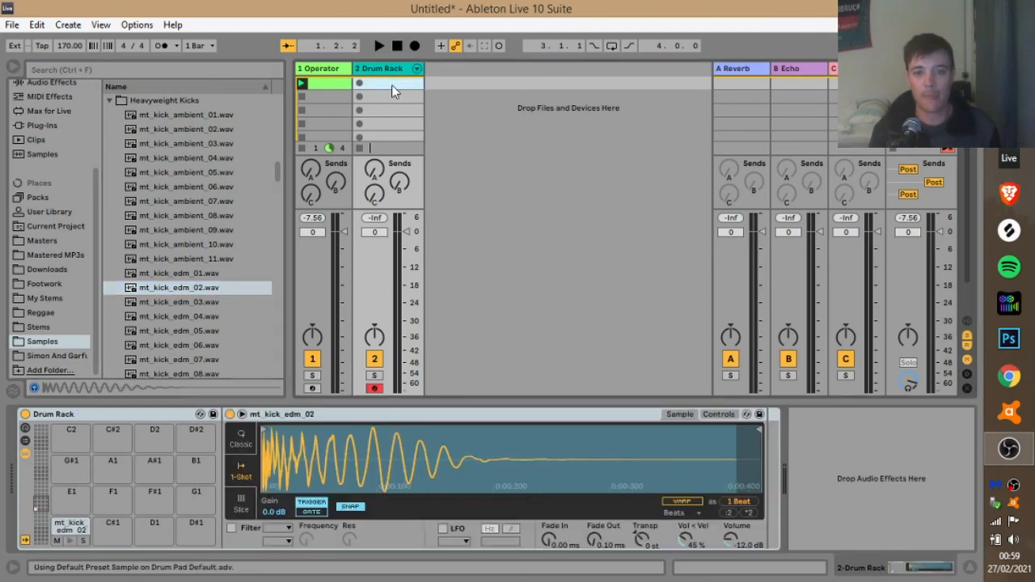
# Create a one-bar Drum Rack clip with C1 kicks on beats 1–4 and launch it.
pyautogui.doubleClick(391, 85)
pyautogui.press('b')
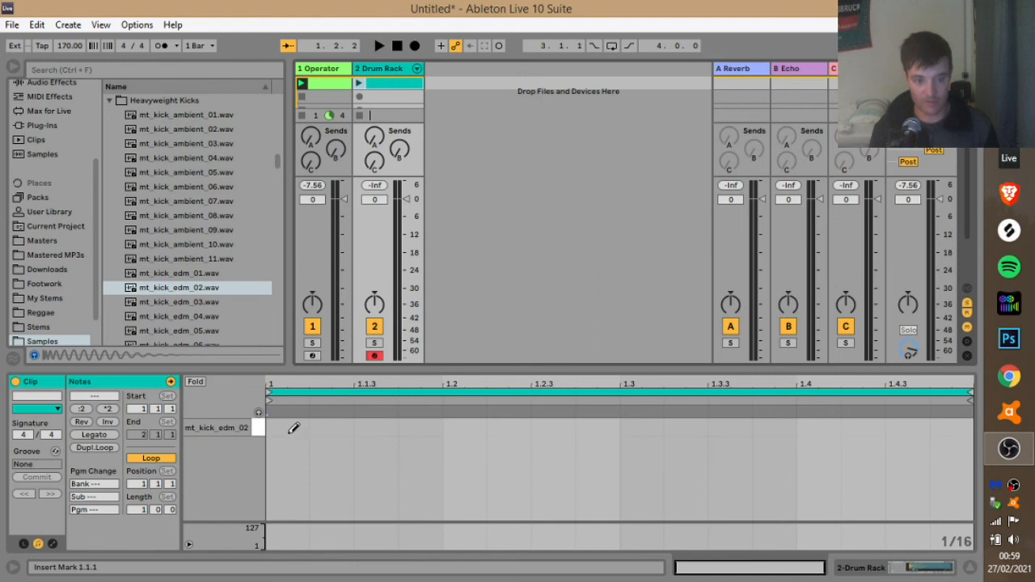
pyautogui.click(288, 428)
pyautogui.click(457, 426)
pyautogui.click(641, 427)
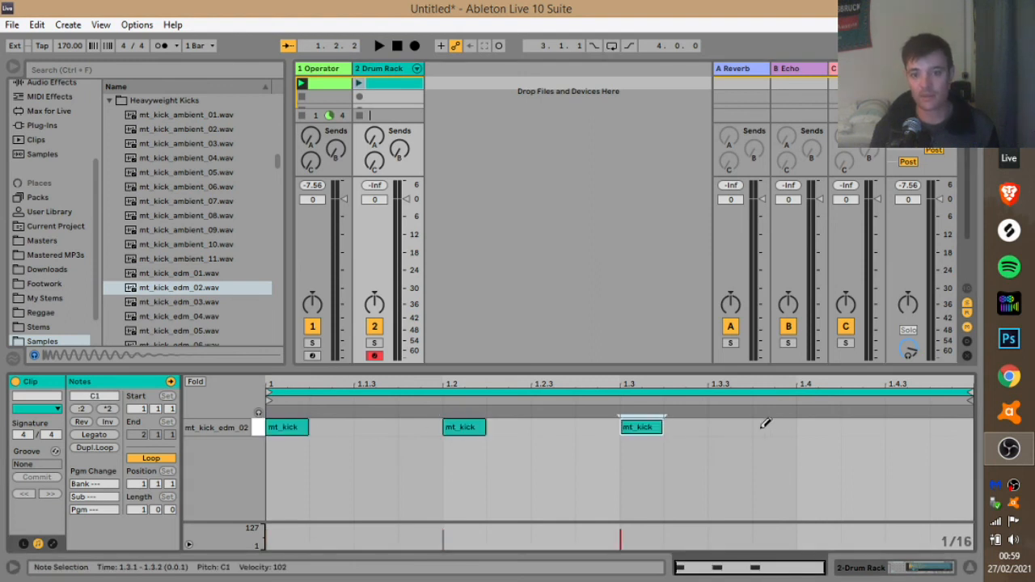
pyautogui.click(818, 426)
pyautogui.click(359, 84)
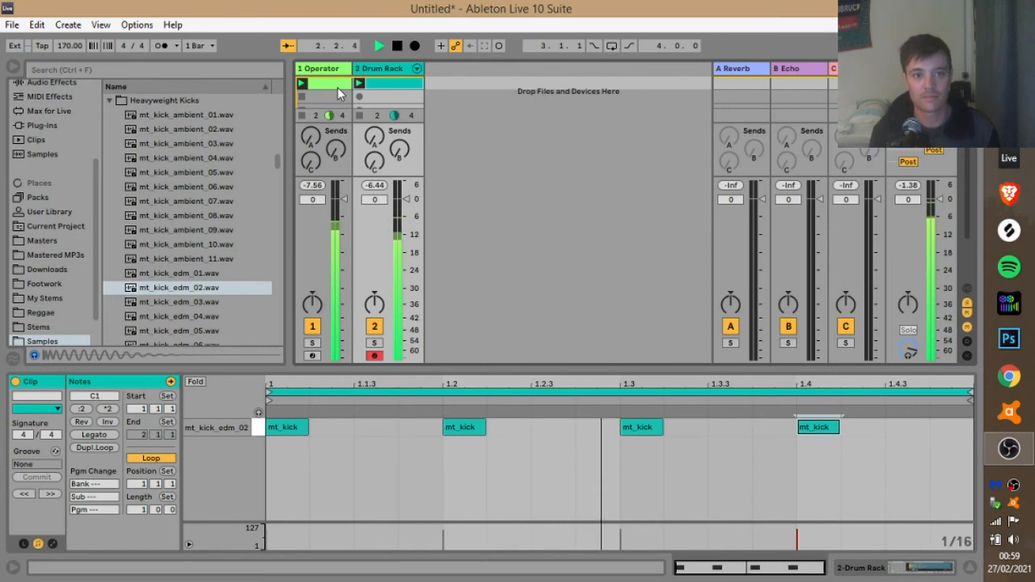
pyautogui.click(337, 87)
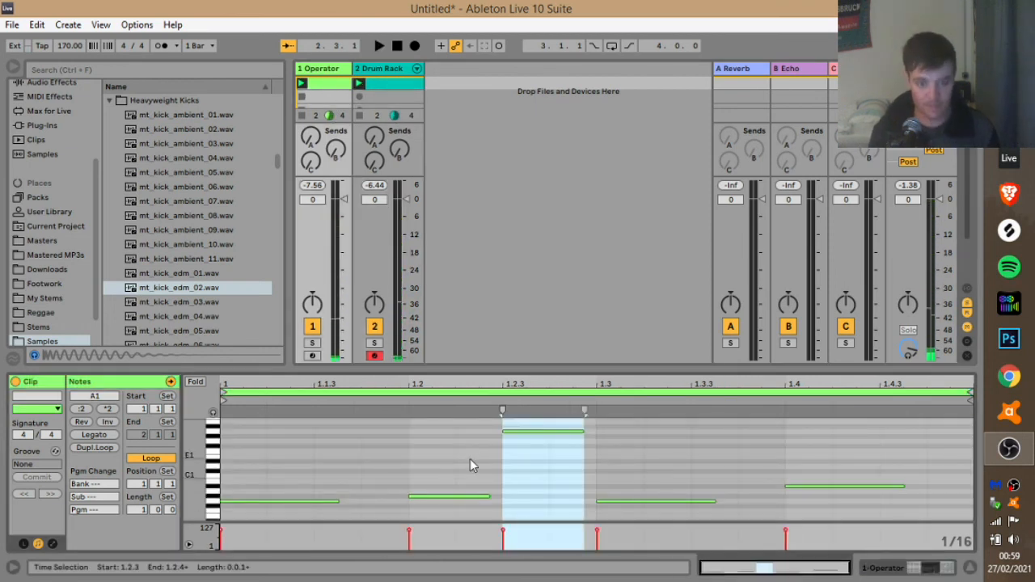
# Delete the extra bass notes, make G0 a 1/16 note at 1.1.3, and duplicate it onto each offbeat.
pyautogui.moveTo(468, 509); pyautogui.dragTo(610, 424)
pyautogui.press('Delete')
pyautogui.moveTo(757, 510); pyautogui.dragTo(823, 464)
pyautogui.press('Delete')
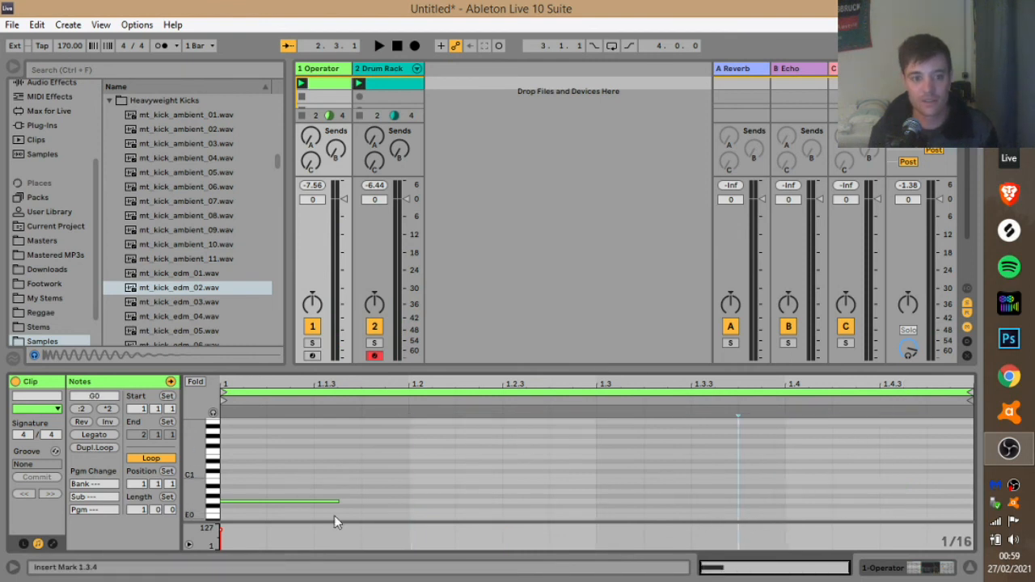
pyautogui.moveTo(338, 502); pyautogui.dragTo(297, 491)
pyautogui.press('Right')
pyautogui.press('Right')
pyautogui.press('Right')
pyautogui.press('Left')
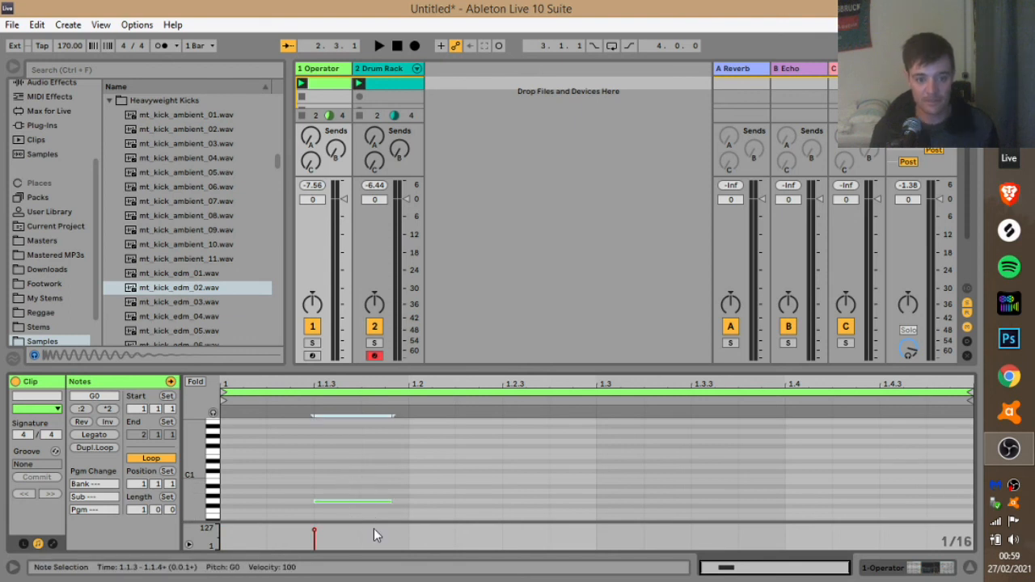
pyautogui.press('ctrl')
pyautogui.moveTo(407, 460); pyautogui.dragTo(61, 580)
pyautogui.hotkey('ctrl', 'd')
pyautogui.hotkey('ctrl', 'd')
pyautogui.hotkey('ctrl', 'd')
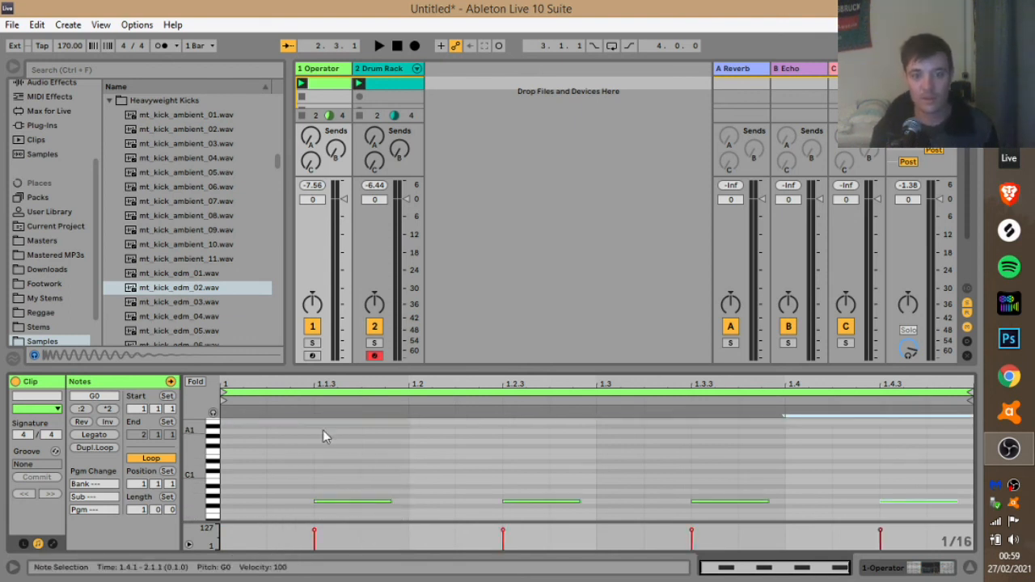
pyautogui.moveTo(193, 474)
pyautogui.mouseDown()
pyautogui.moveTo(201, 465)
pyautogui.moveTo(207, 475)
pyautogui.mouseUp()
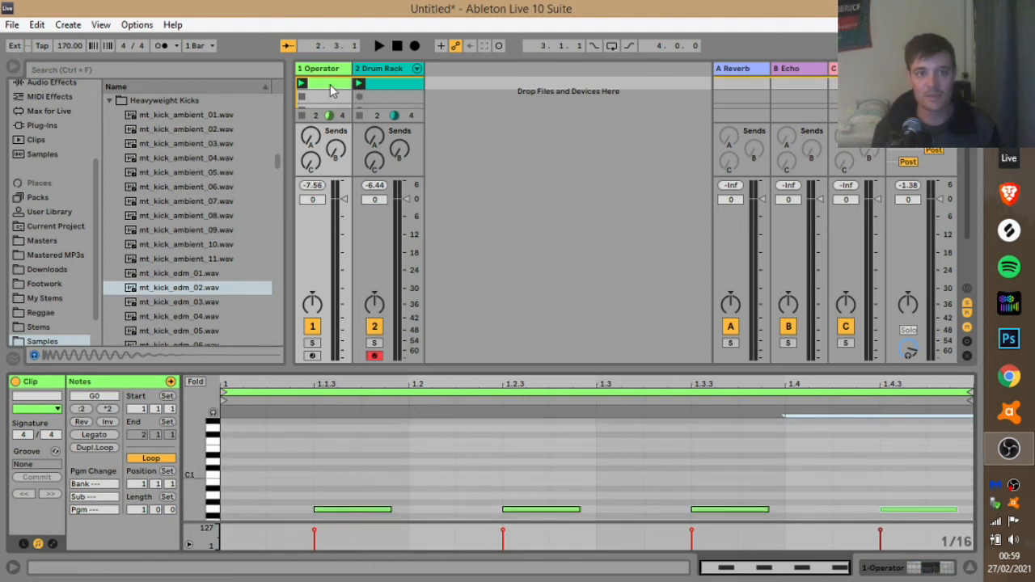
pyautogui.click(375, 86)
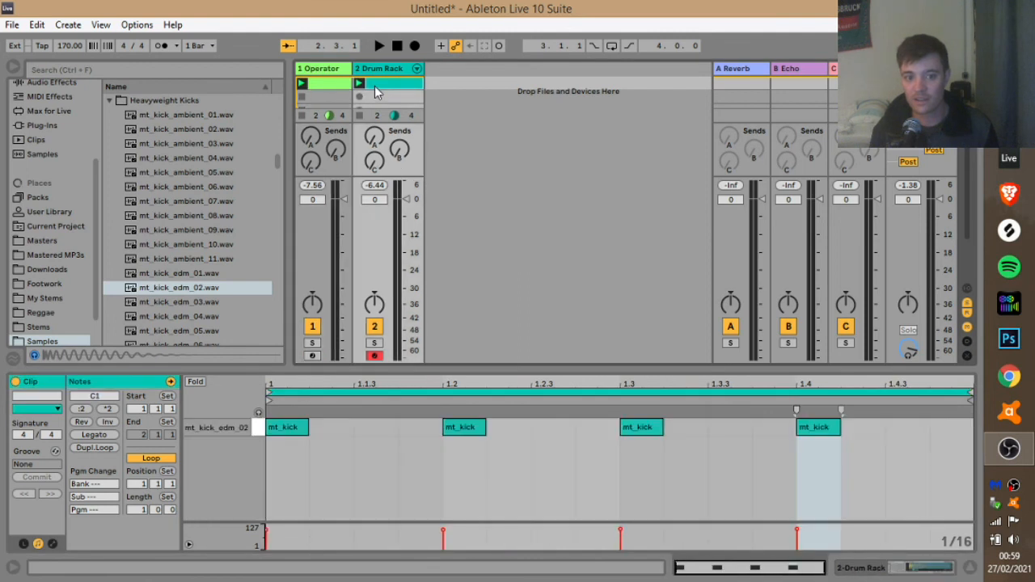
pyautogui.click(456, 433)
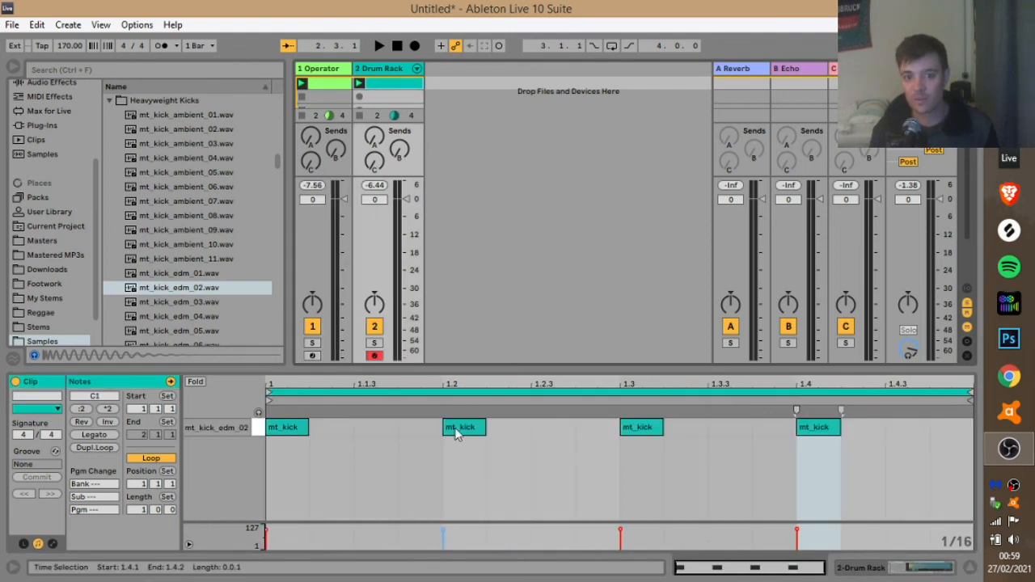
pyautogui.click(307, 83)
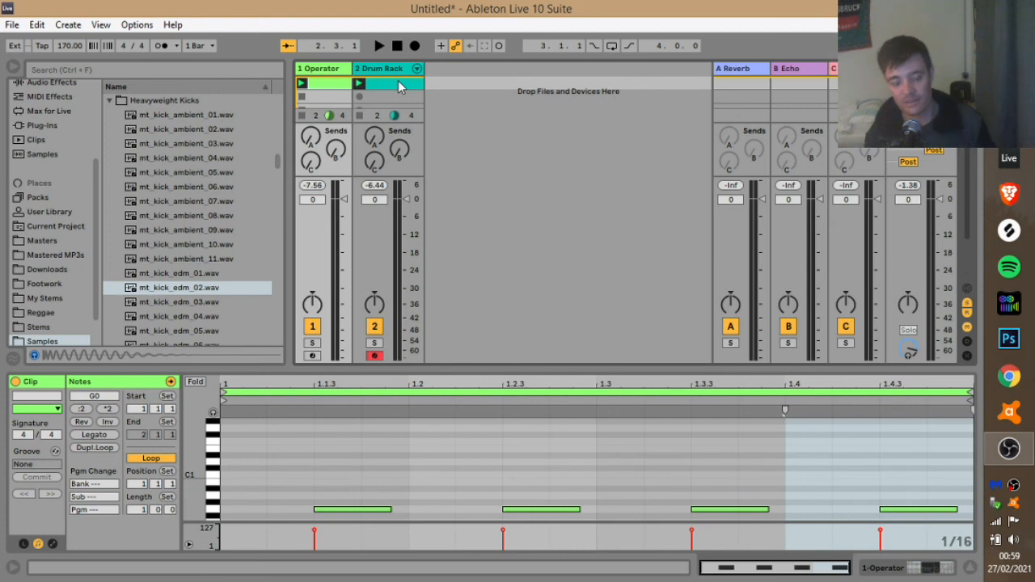
pyautogui.press('space')
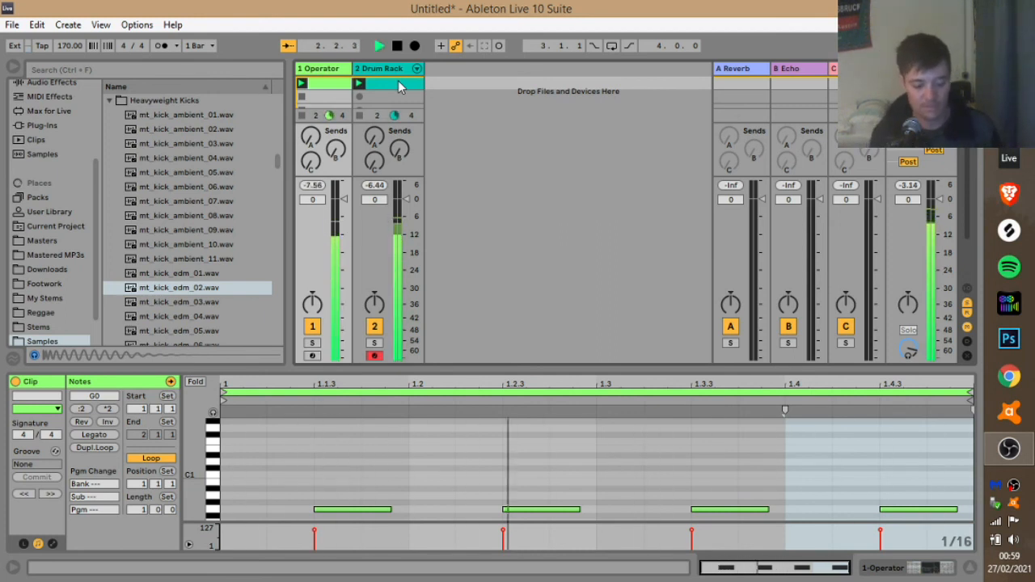
pyautogui.doubleClick(329, 85)
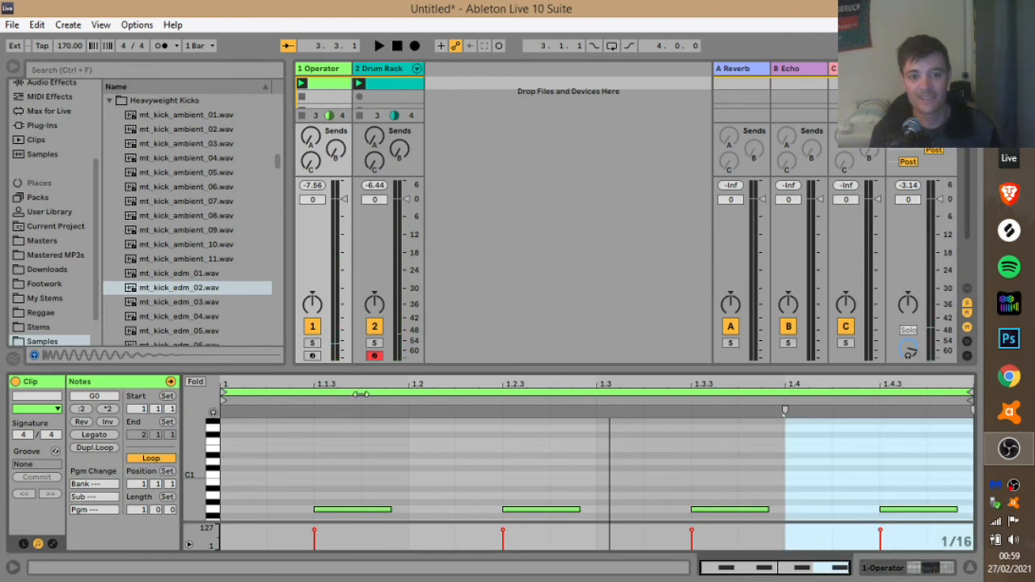
pyautogui.click(329, 71)
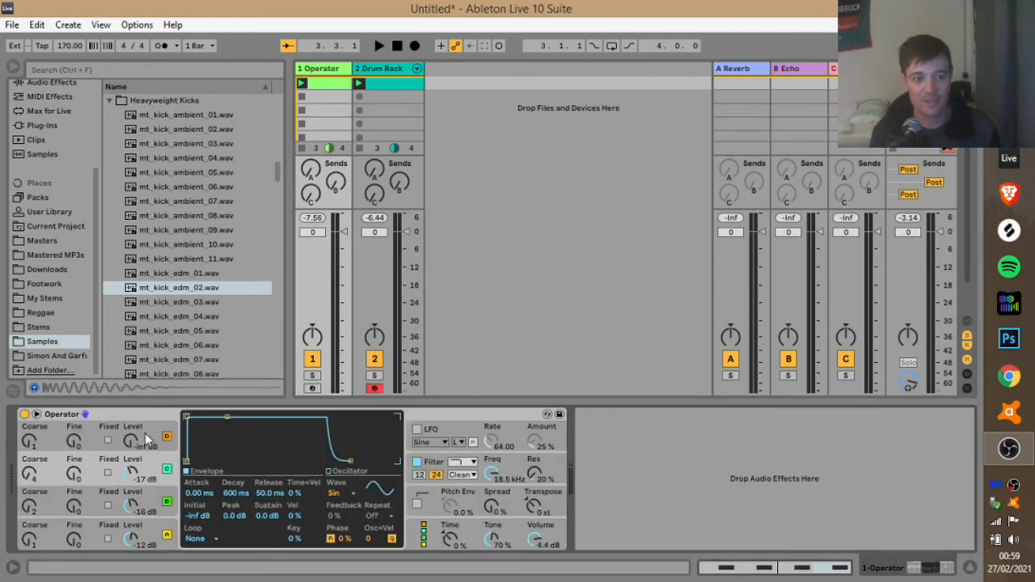
# Set oscillator D's level to -23 dB and its coarse tuning to 2 while auditioning.
pyautogui.moveTo(132, 437)
pyautogui.mouseDown()
pyautogui.moveTo(132, 416)
pyautogui.moveTo(131, 445)
pyautogui.mouseUp()
pyautogui.press('space')
pyautogui.moveTo(30, 441); pyautogui.dragTo(30, 454)
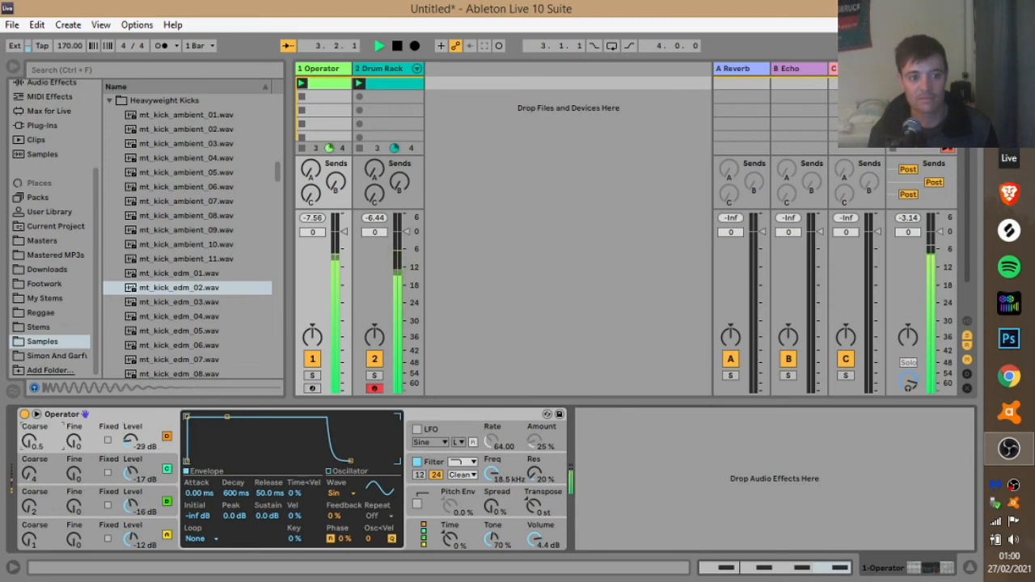
pyautogui.moveTo(137, 451); pyautogui.dragTo(137, 446)
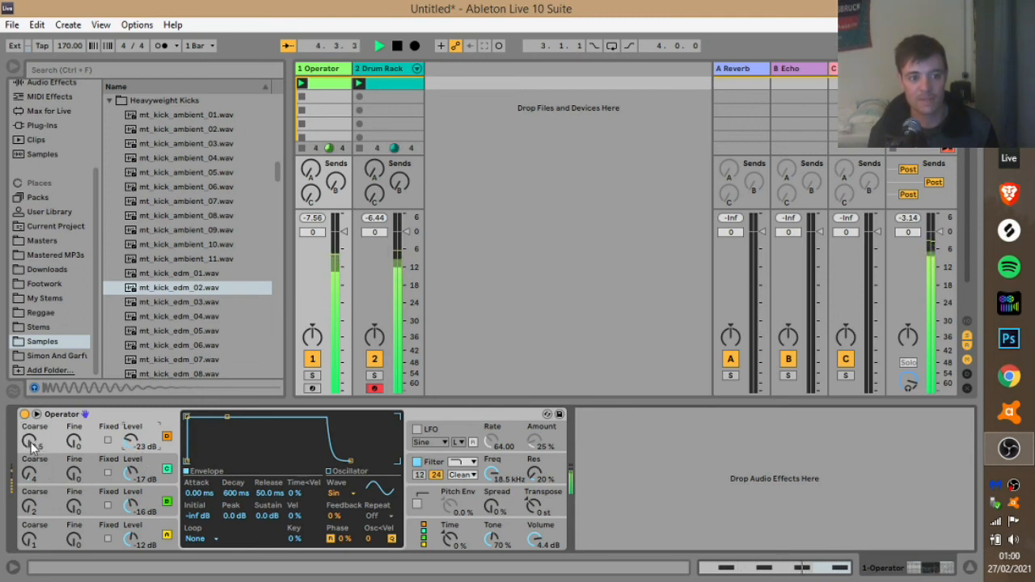
pyautogui.moveTo(30, 442); pyautogui.dragTo(30, 435)
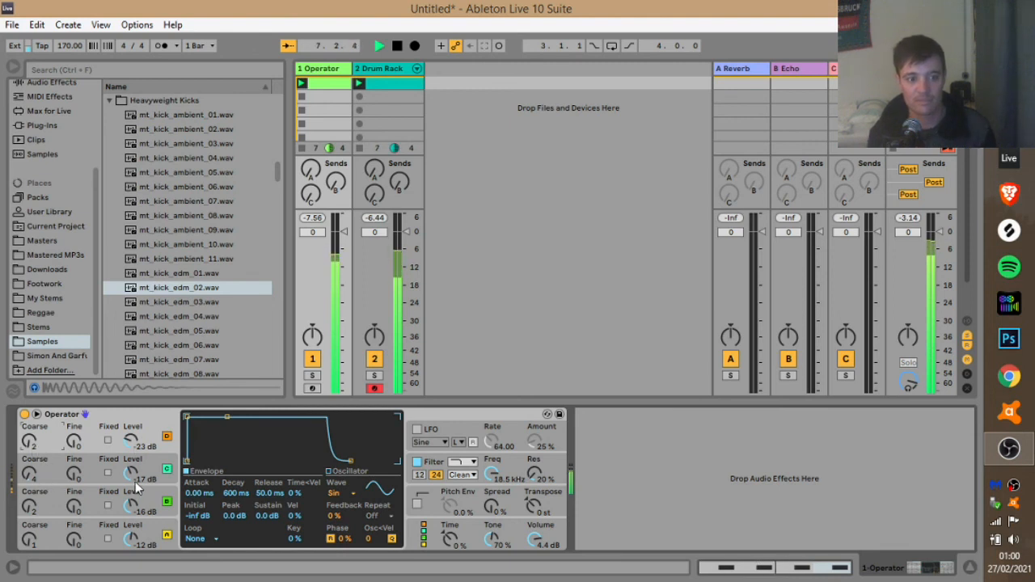
# Switch oscillators D and C off, leaving oscillator B's settings on screen.
pyautogui.click(388, 86)
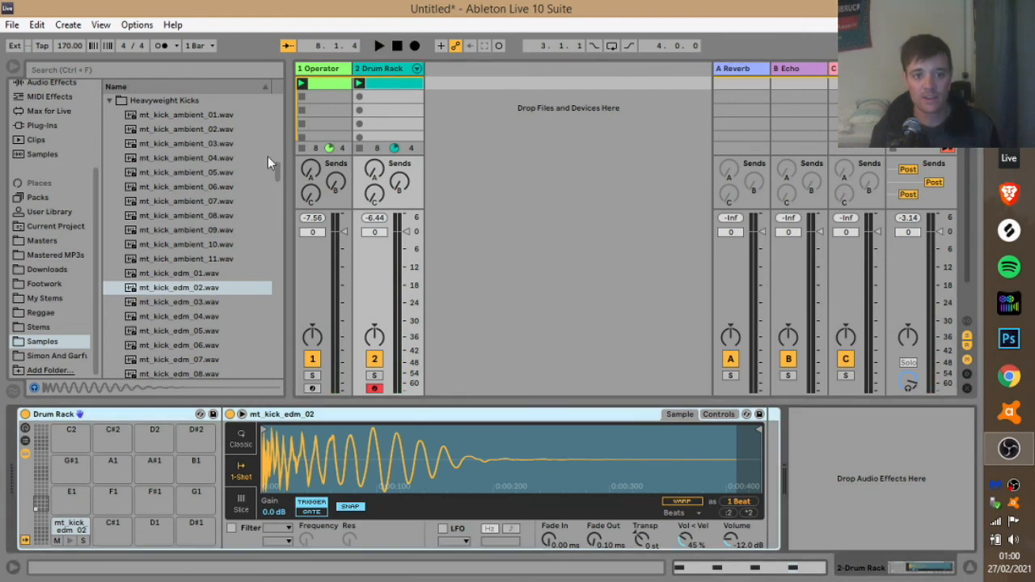
pyautogui.click(327, 70)
pyautogui.click(168, 500)
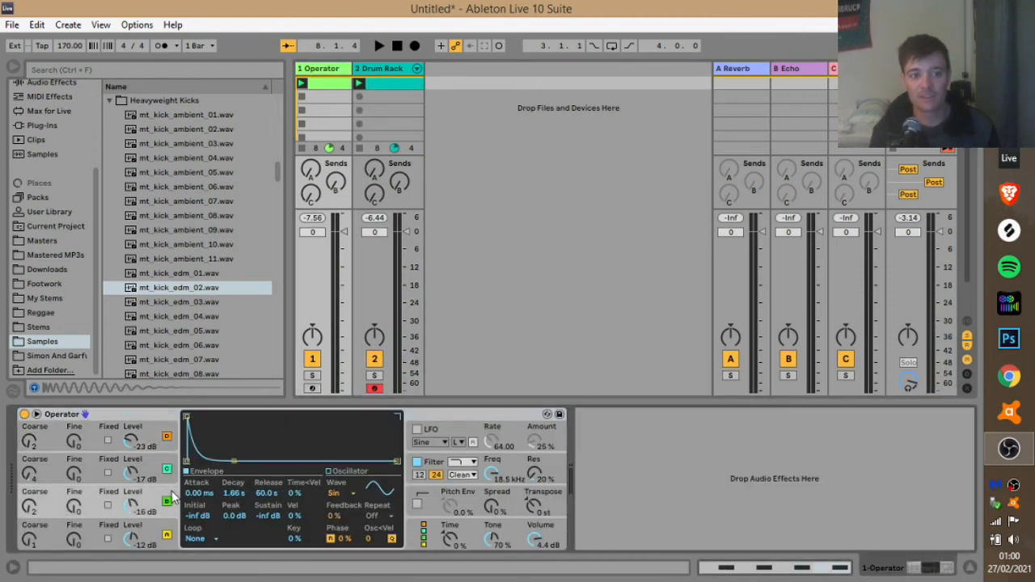
pyautogui.click(168, 437)
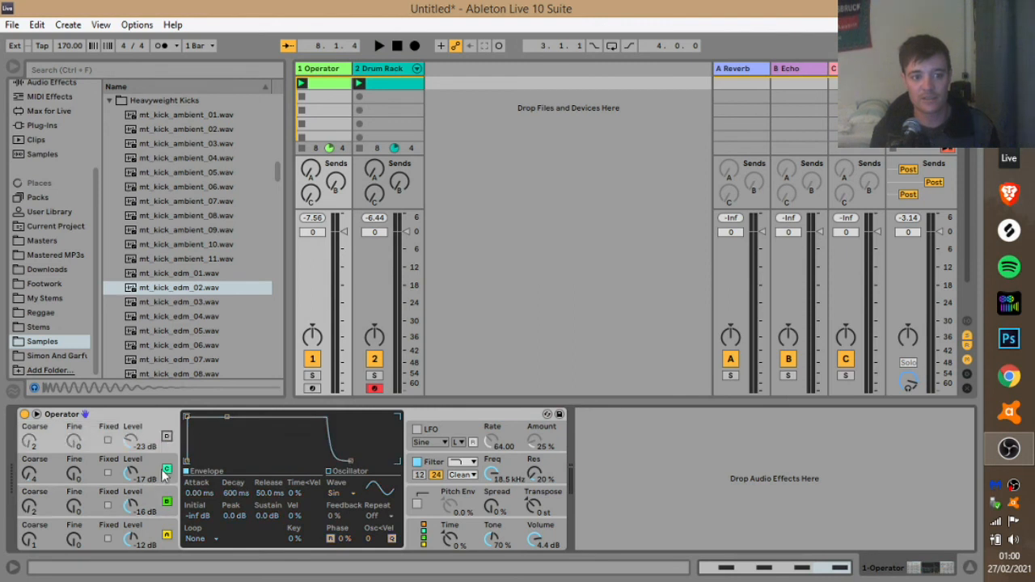
pyautogui.click(166, 469)
pyautogui.click(171, 500)
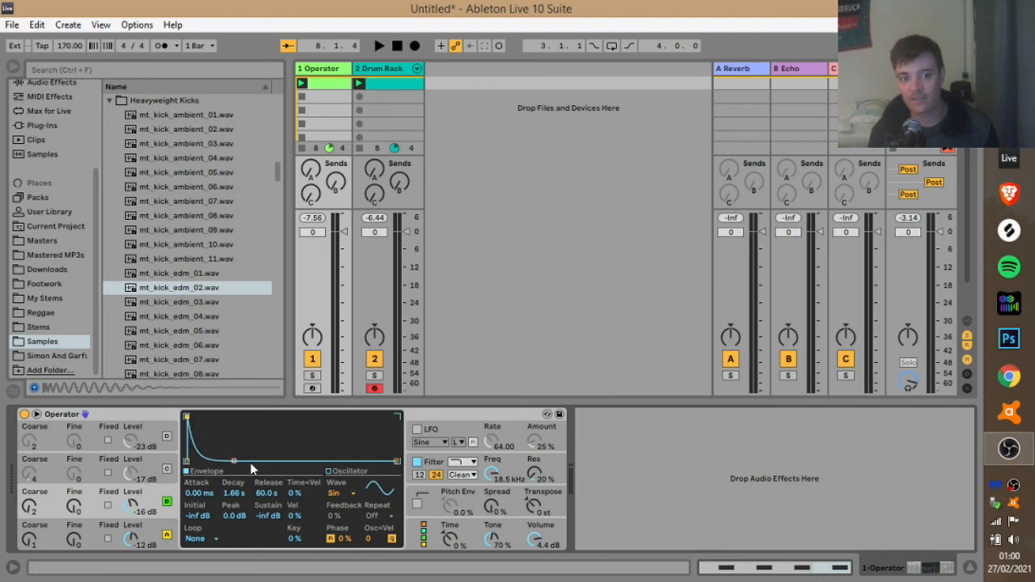
# Give oscillator B a 287 ms attack and a -10 dB level while the loop plays.
pyautogui.press('space')
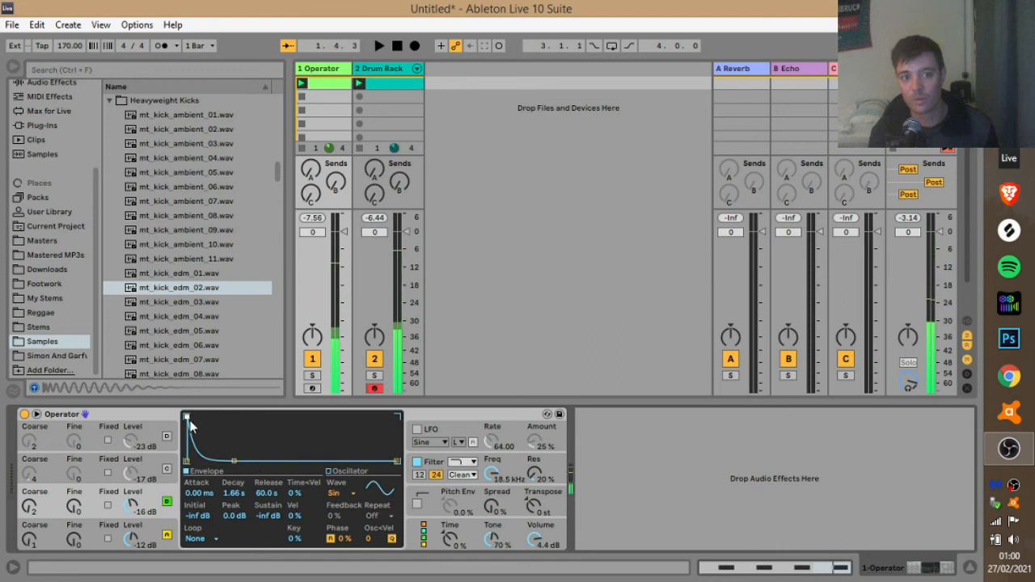
pyautogui.moveTo(186, 418); pyautogui.dragTo(232, 417)
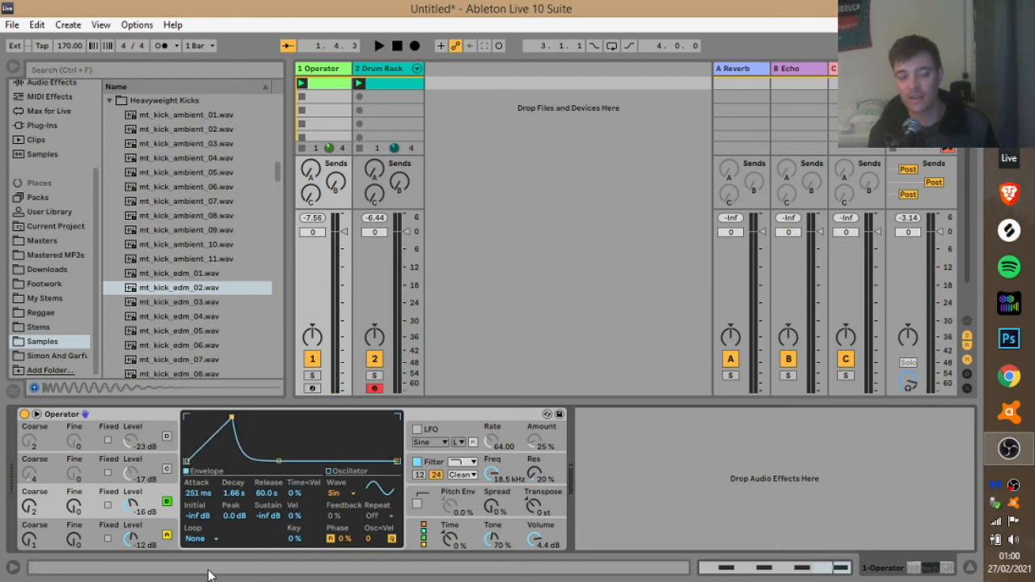
pyautogui.press('space')
pyautogui.moveTo(137, 525); pyautogui.dragTo(136, 508)
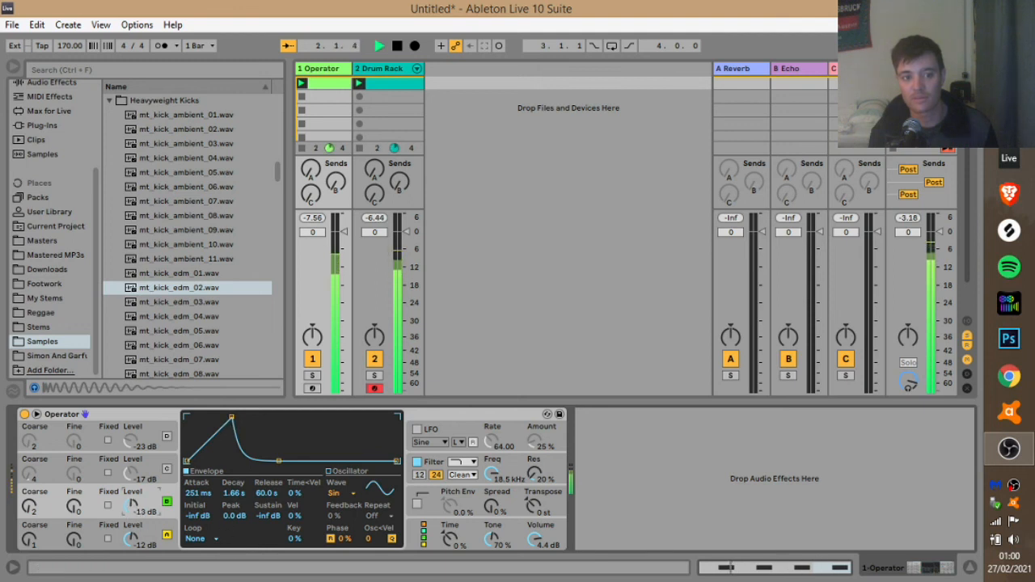
pyautogui.moveTo(231, 417)
pyautogui.mouseDown()
pyautogui.moveTo(186, 417)
pyautogui.moveTo(233, 417)
pyautogui.mouseUp()
pyautogui.press('space')
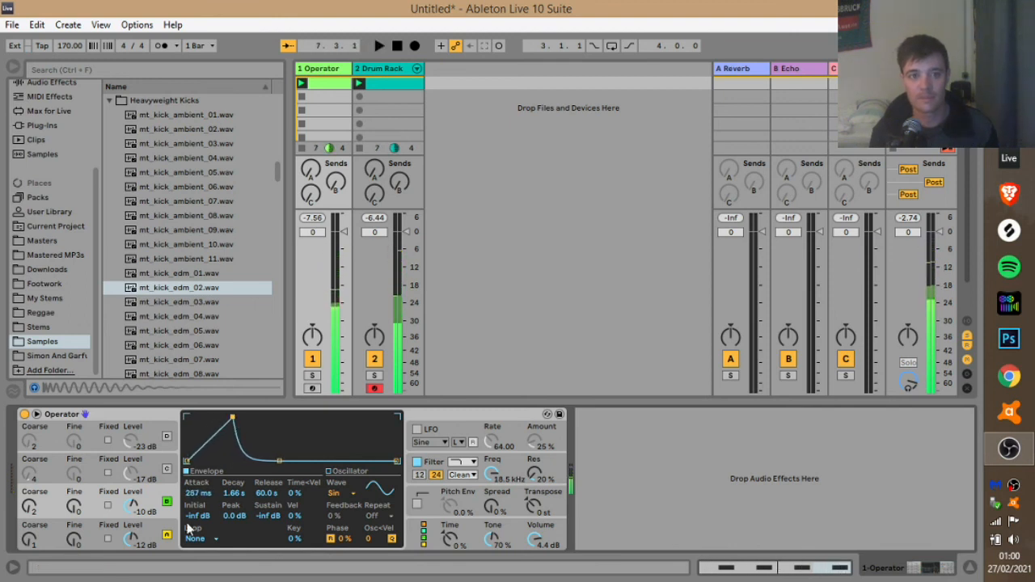